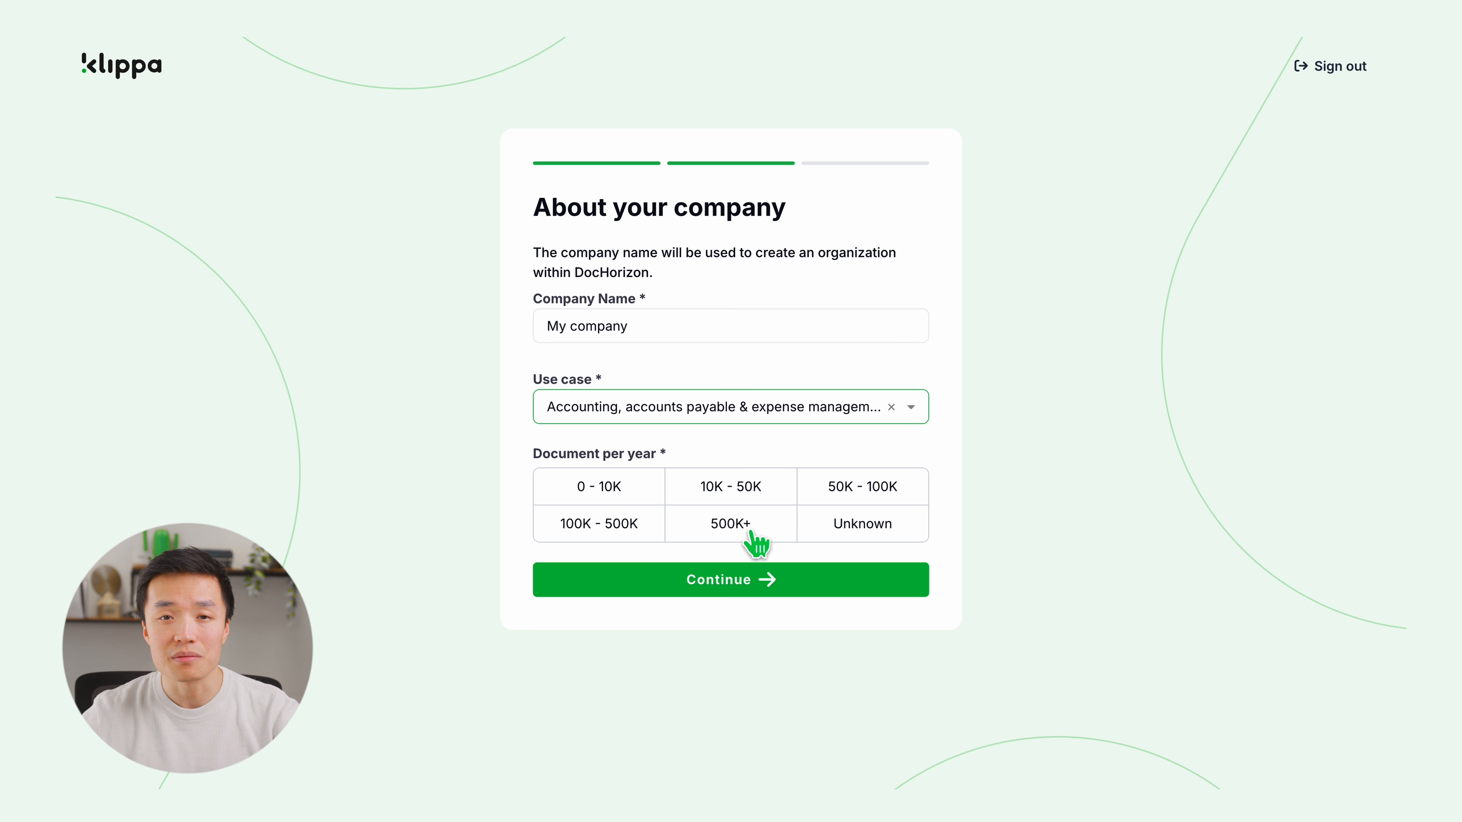
Step: Choose 500K+ documents per year and finish the company details form
left_click(730, 524)
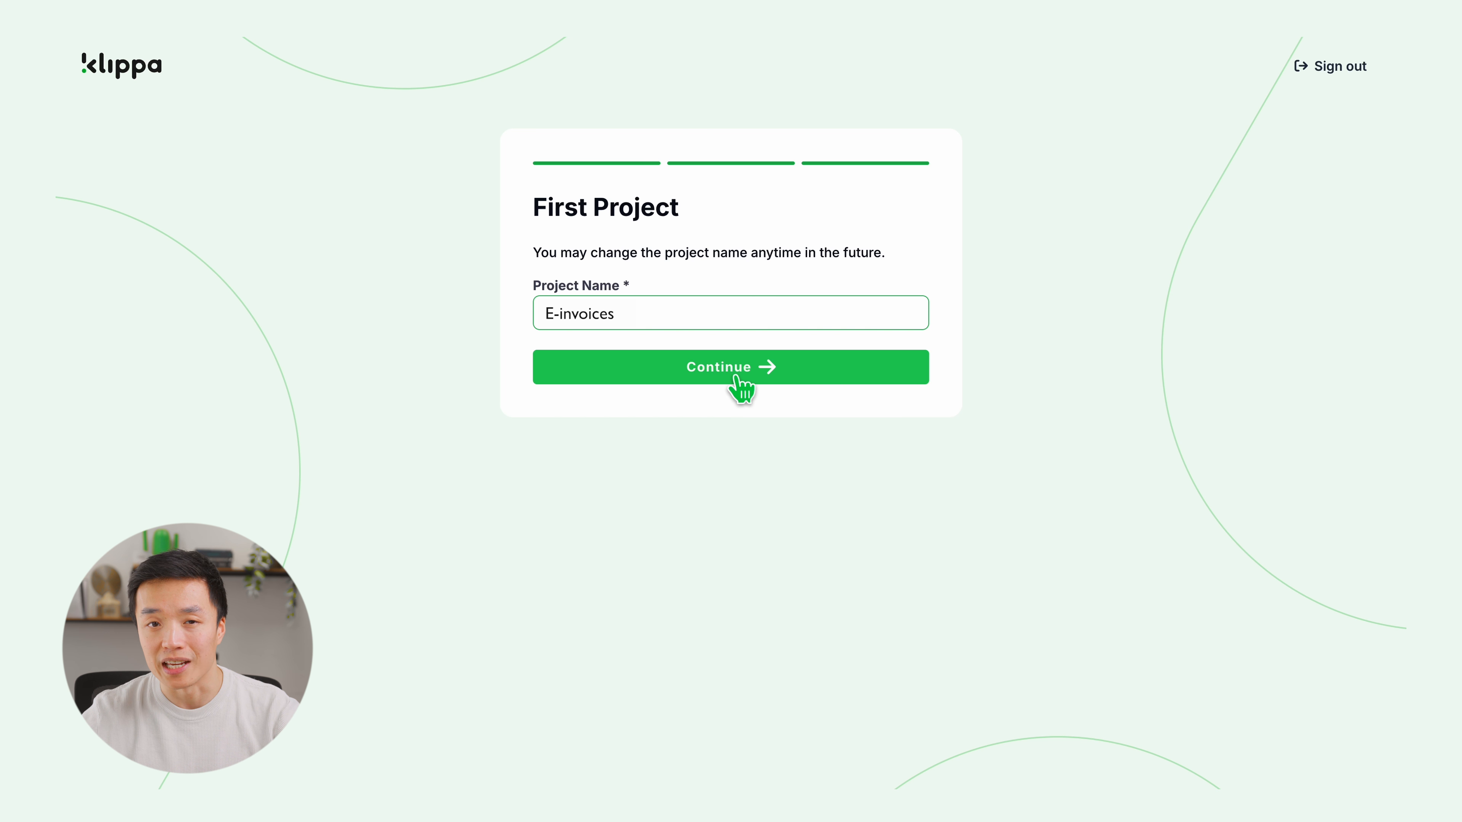
left_click(736, 377)
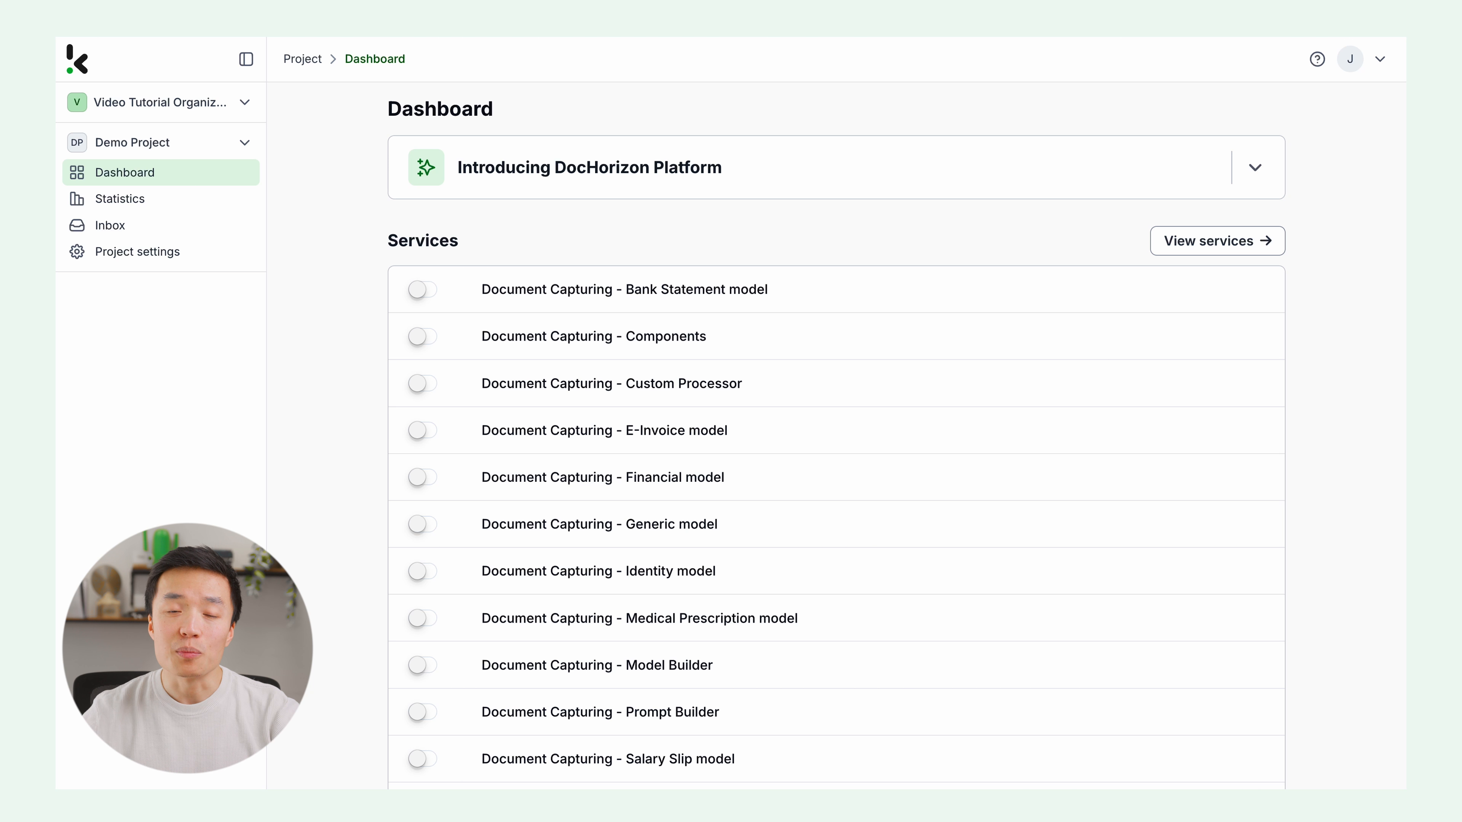
Step: Enable the Document Capturing - Financial service in the project's services settings
left_click(143, 255)
left_click(328, 152)
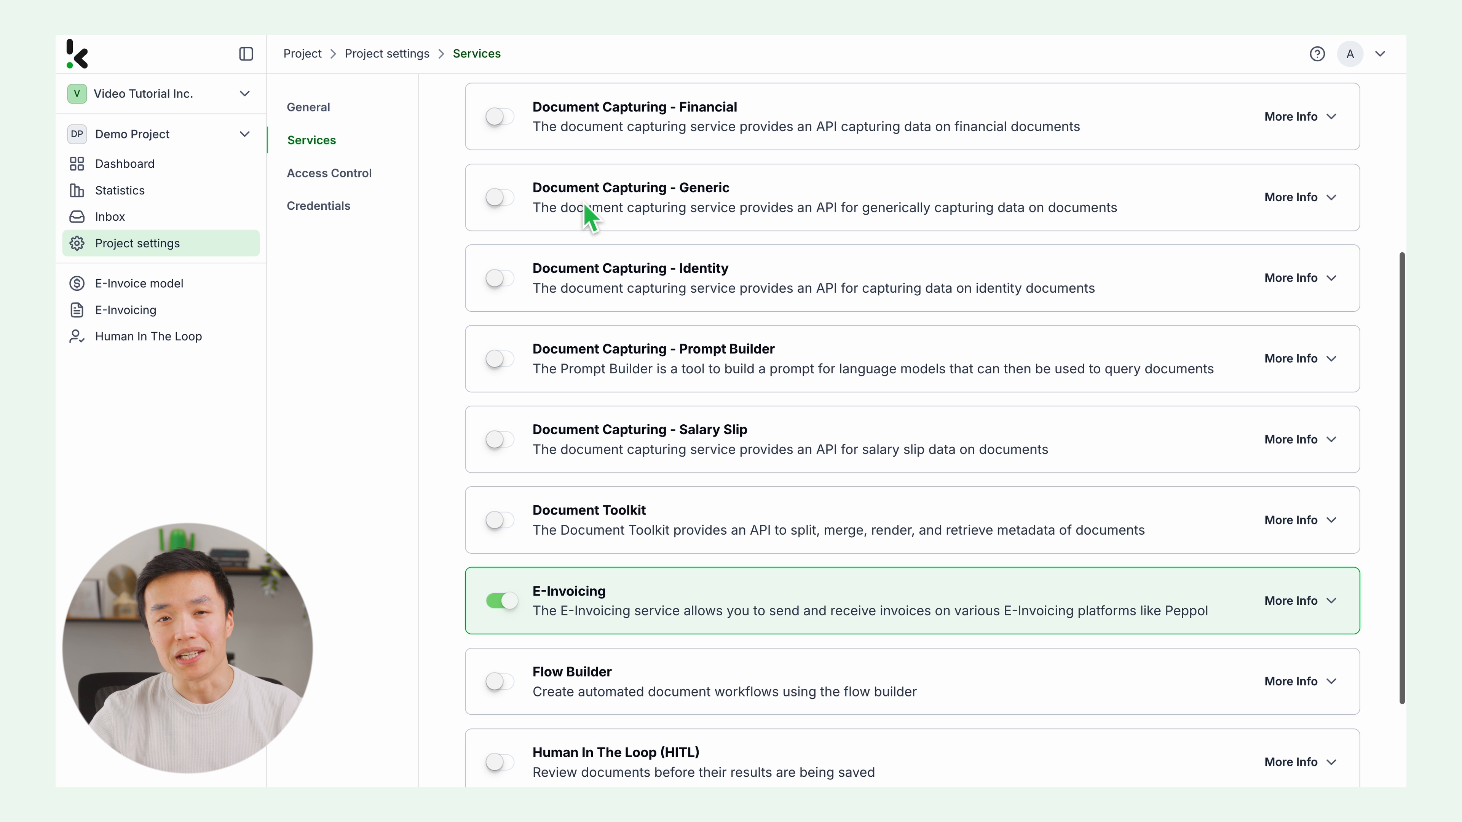
scroll(584, 214, "down", 1)
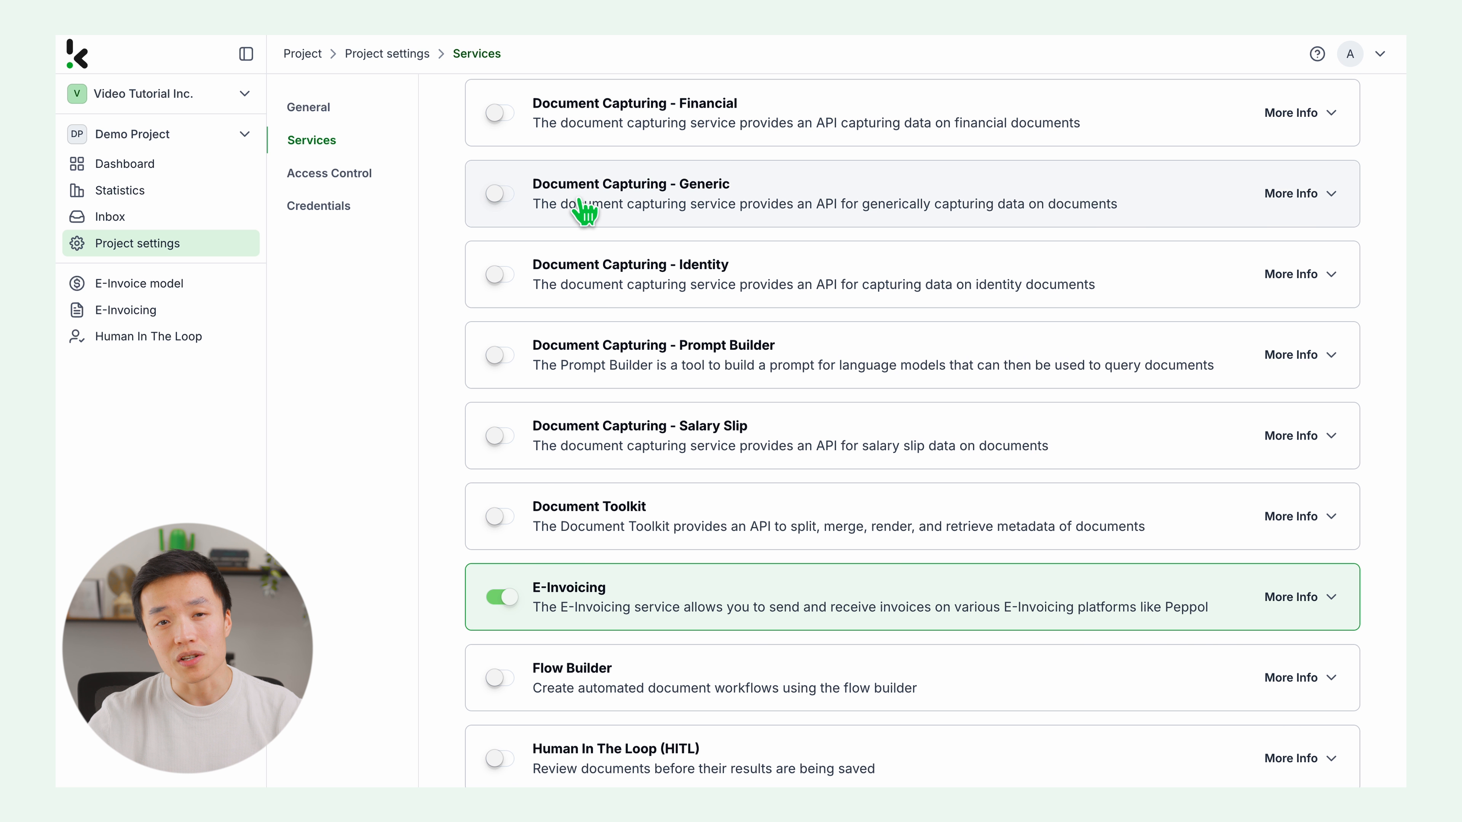
left_click(514, 120)
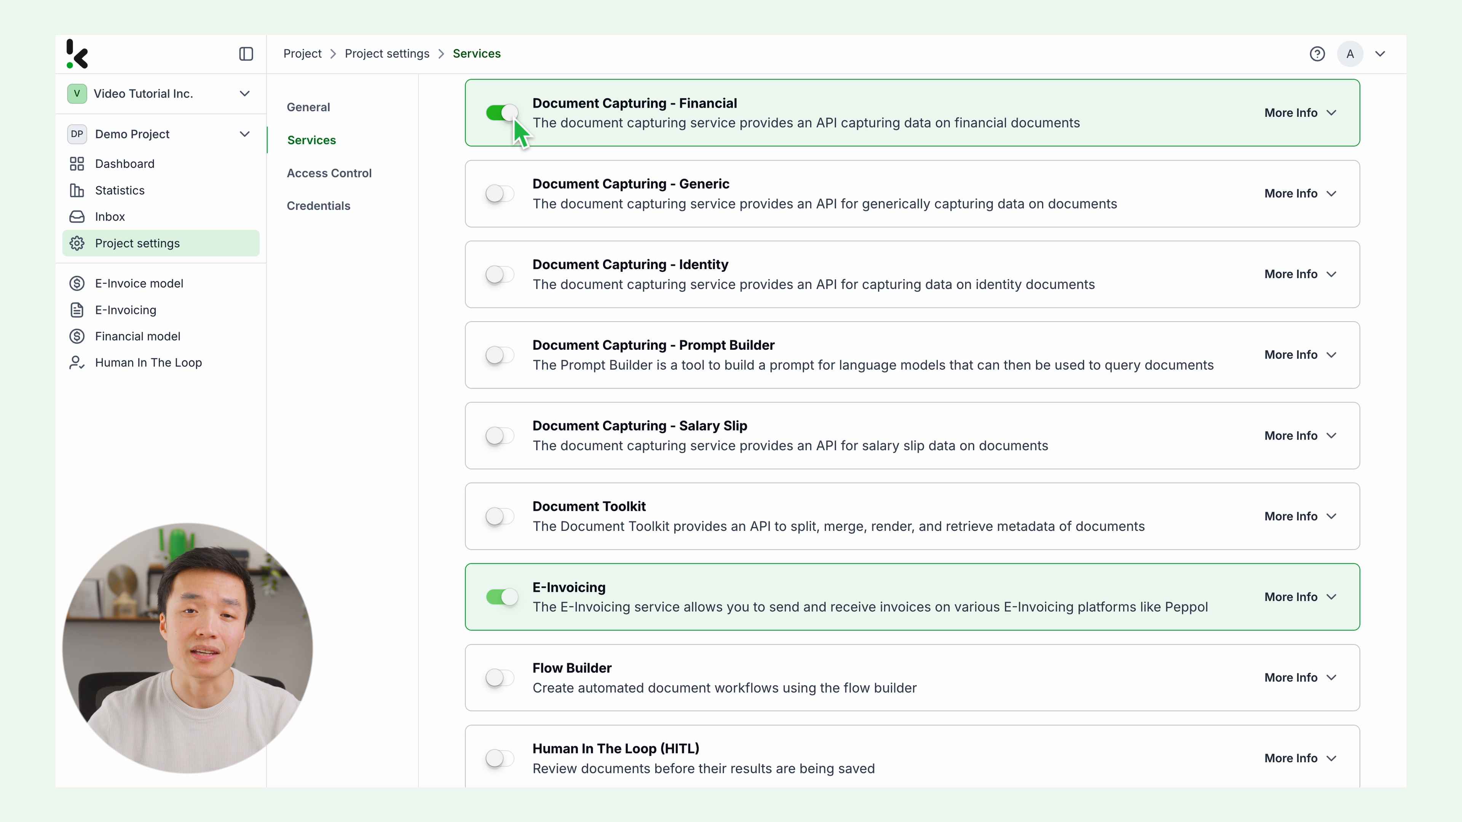
Step: Enable the Human In The Loop (HITL) and Flow Builder services
scroll(519, 130, "down", 3)
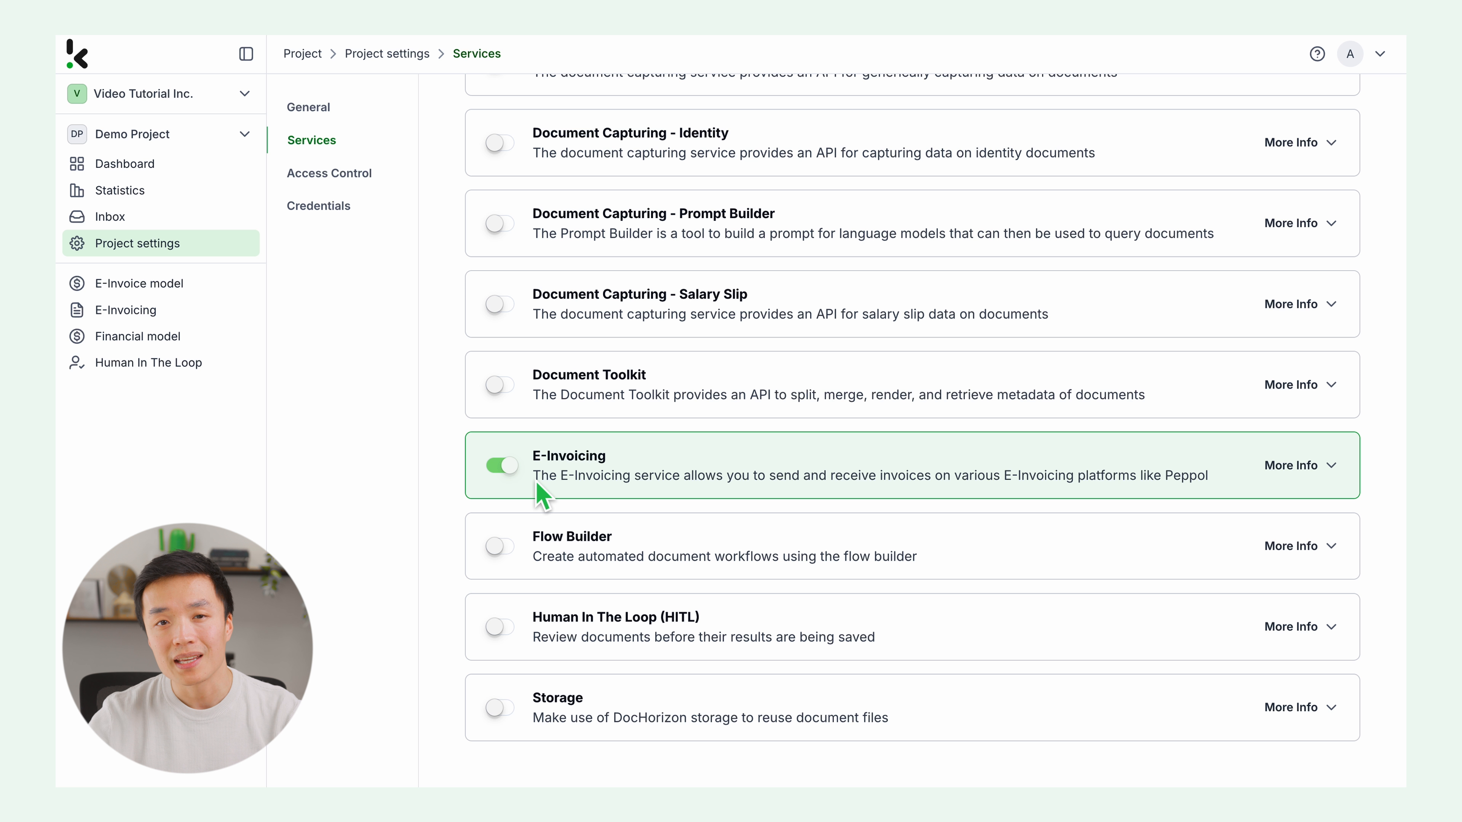
left_click(512, 629)
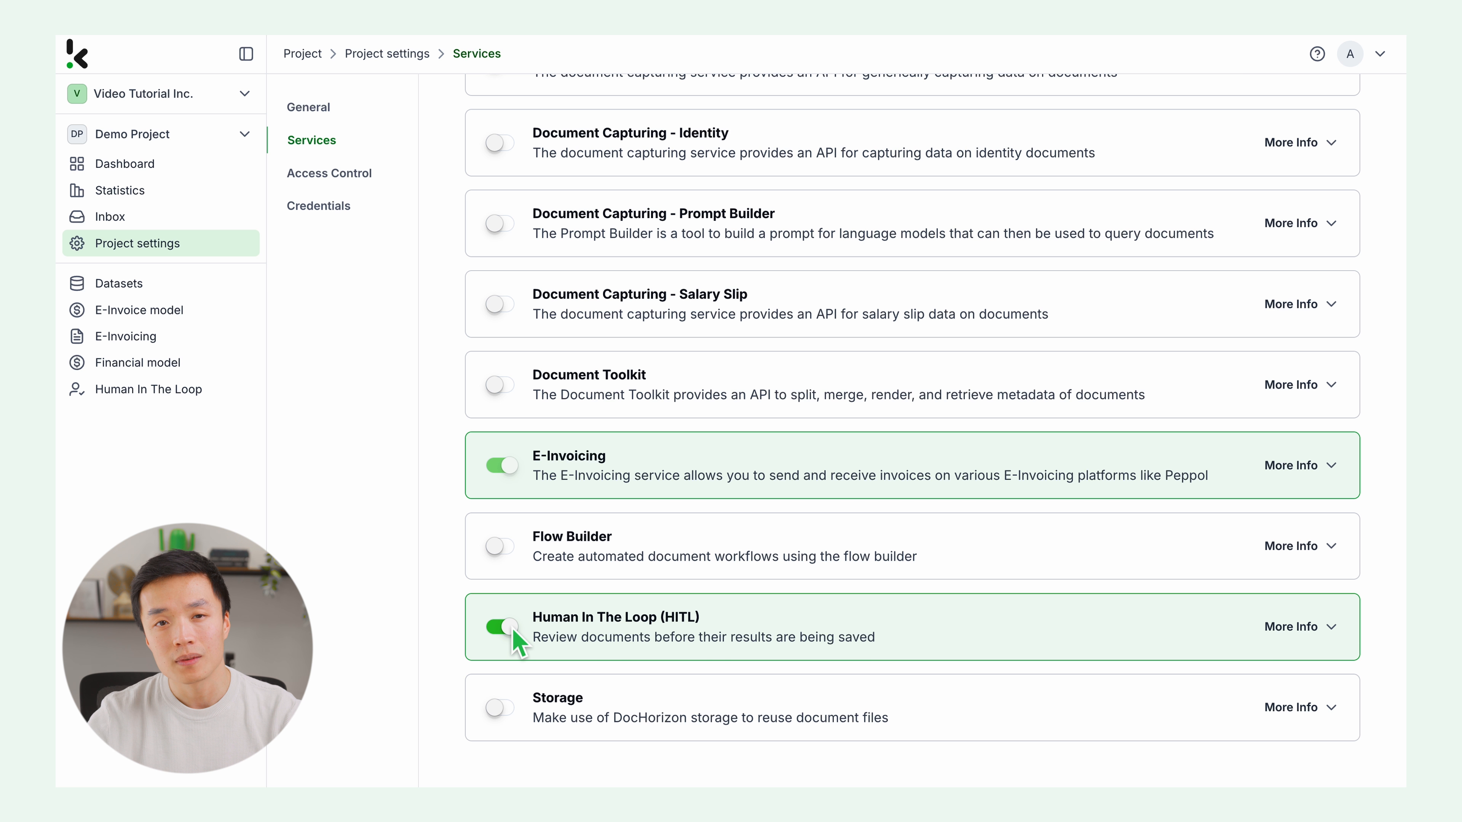
left_click(516, 561)
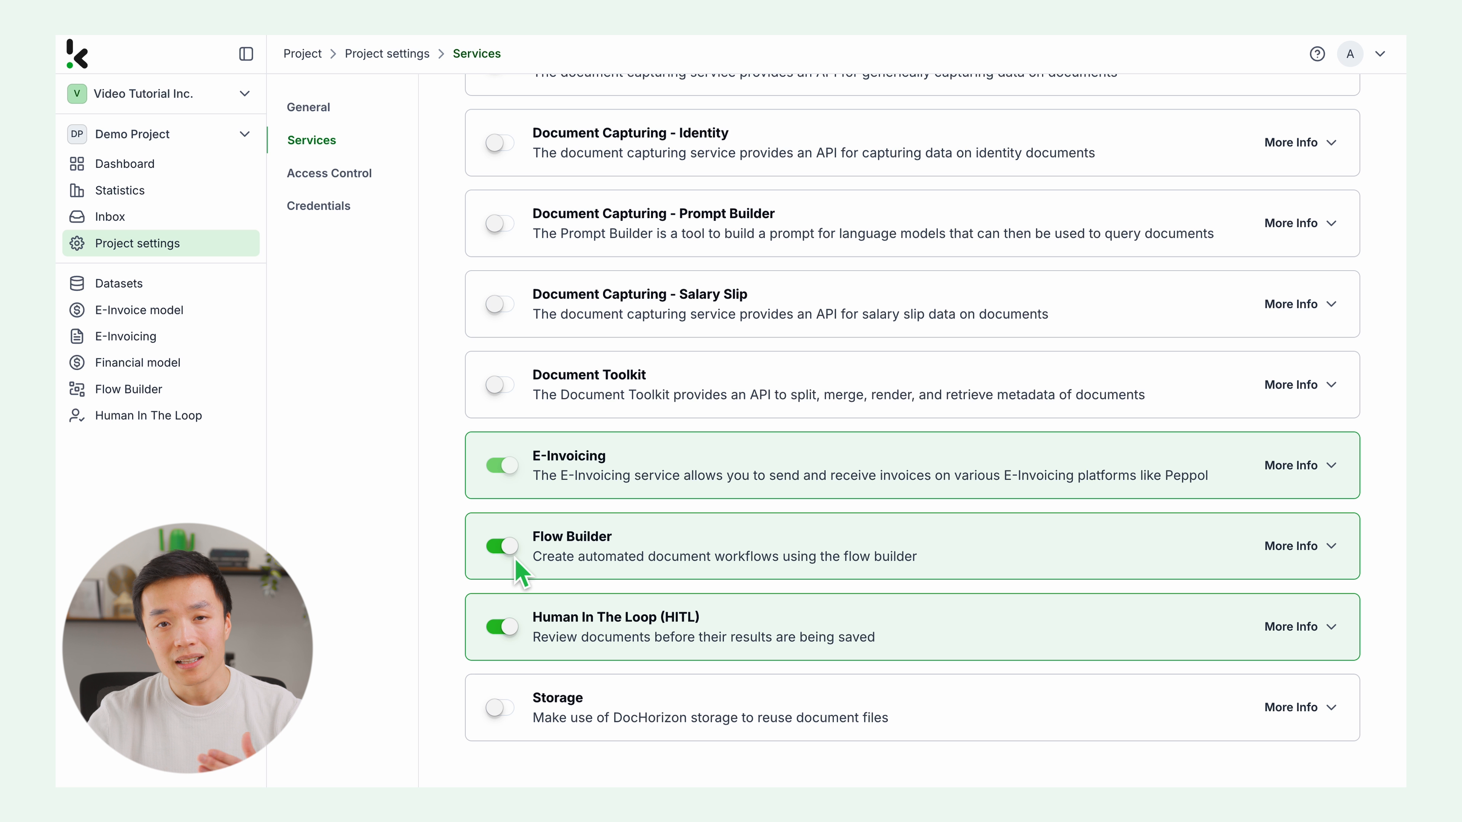
Step: Start a new Human In The Loop configuration named Xrechnung V3
left_click(174, 423)
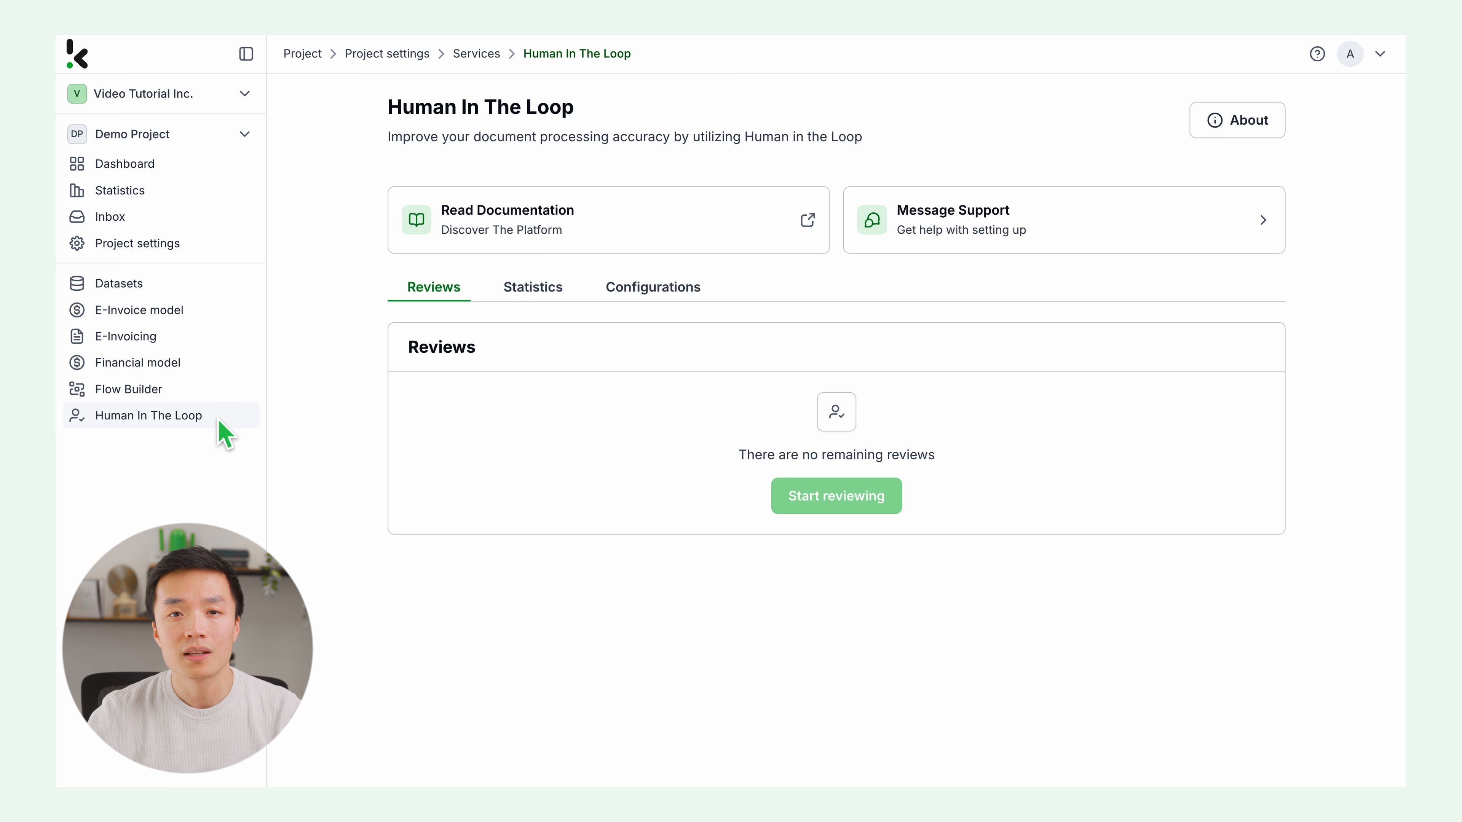
left_click(645, 296)
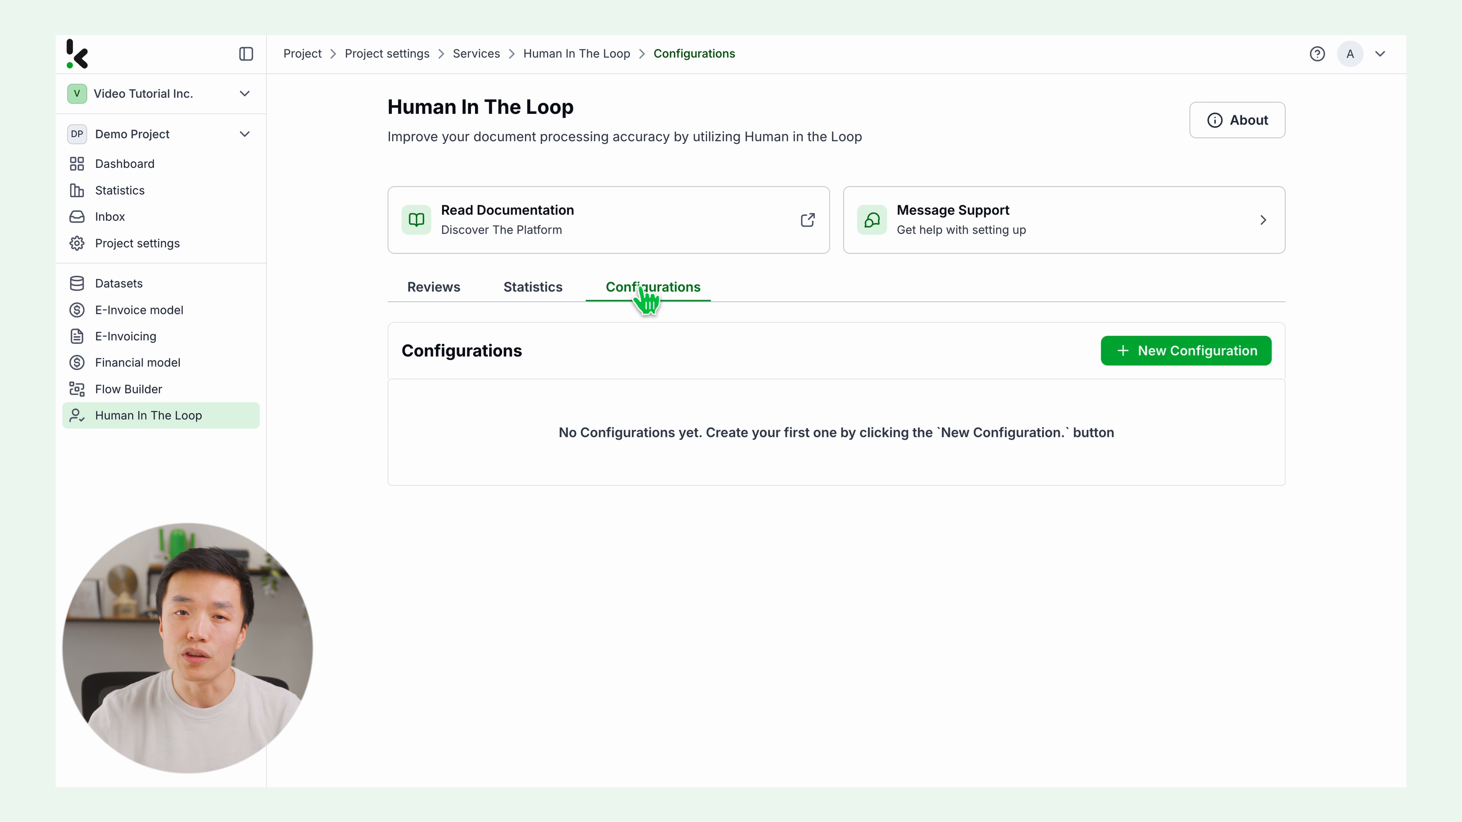
left_click(1232, 350)
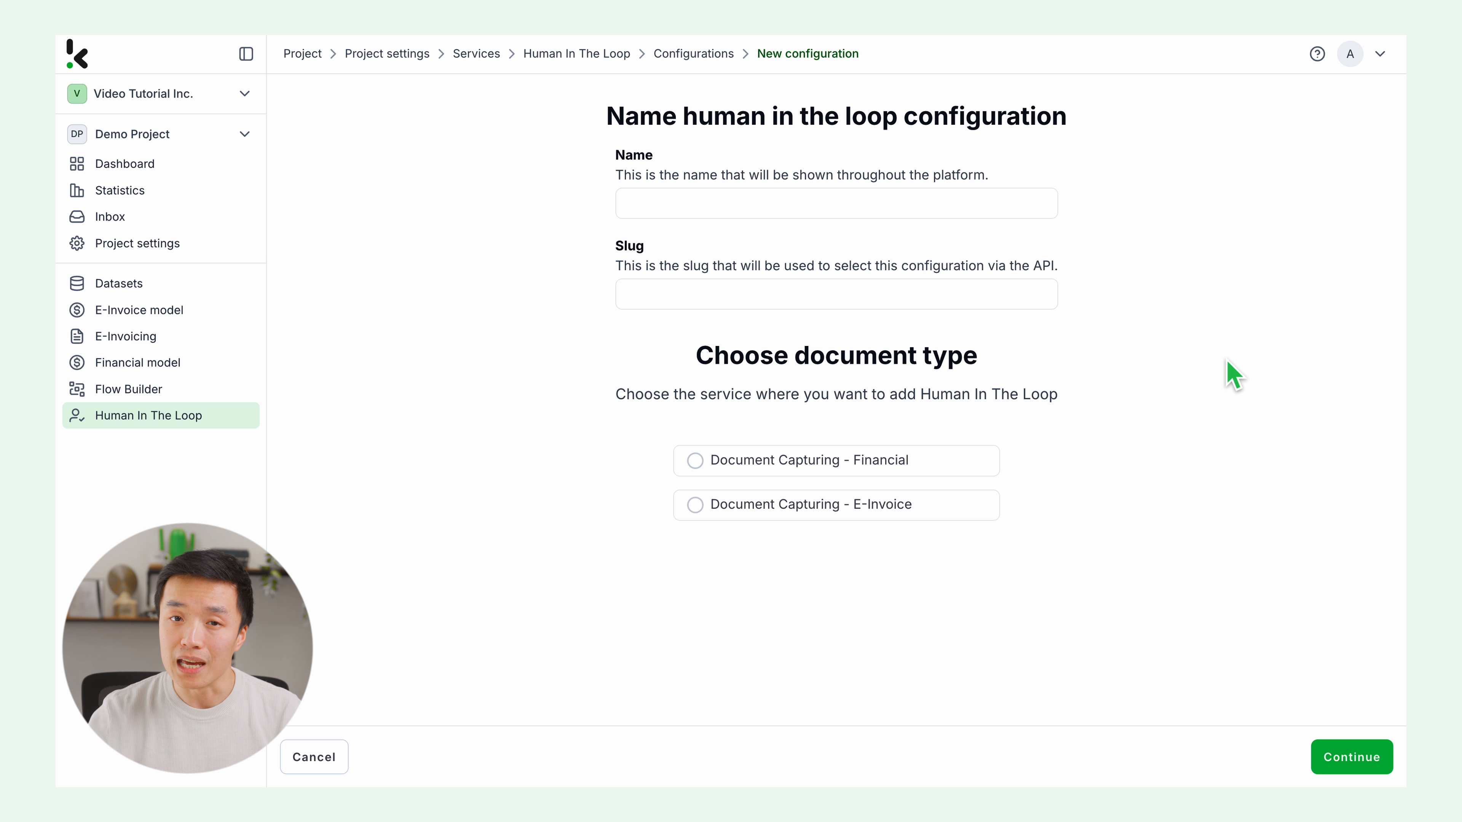
left_click(914, 206)
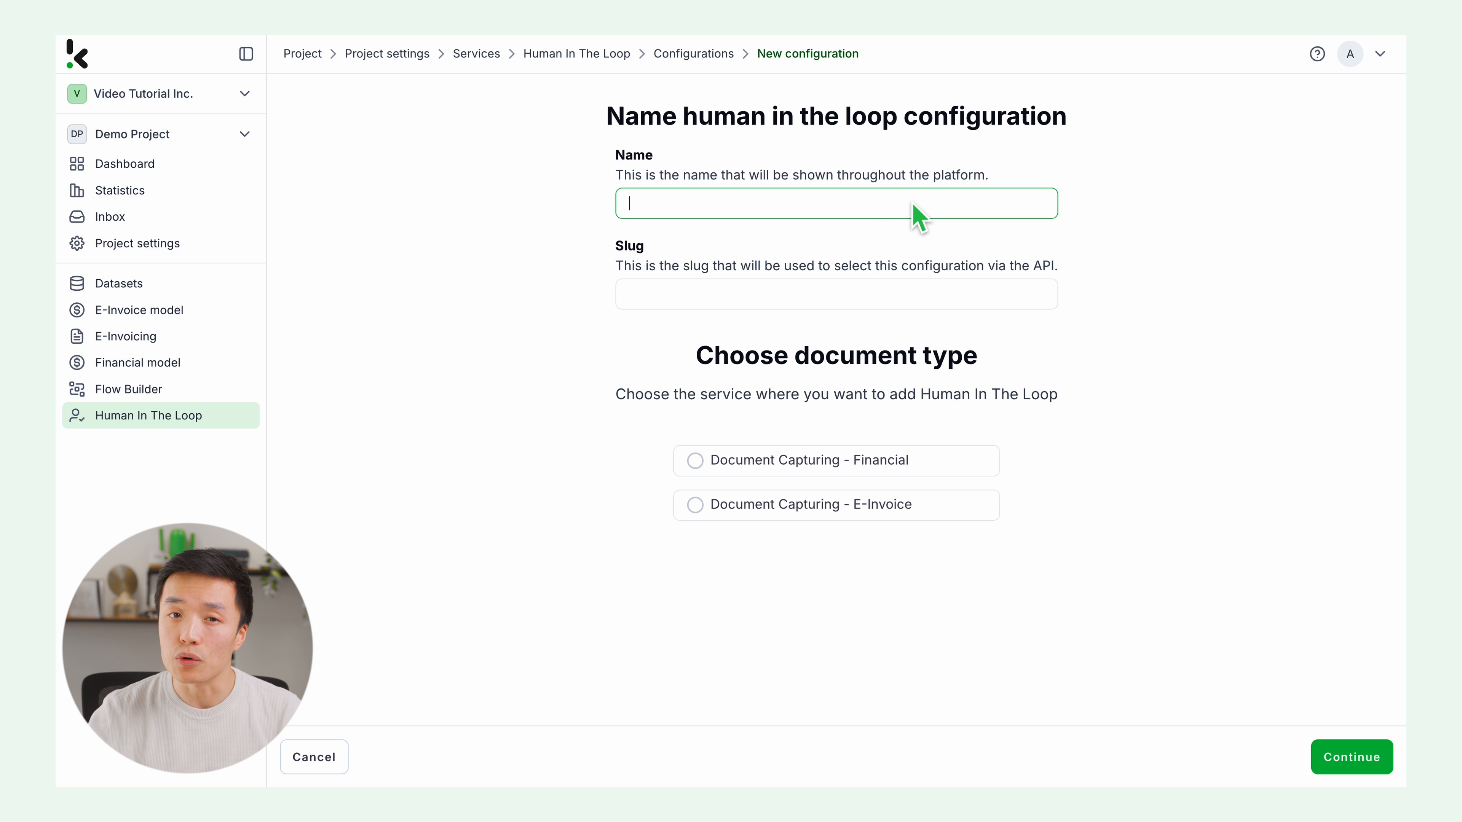
type("Xrechnung V3")
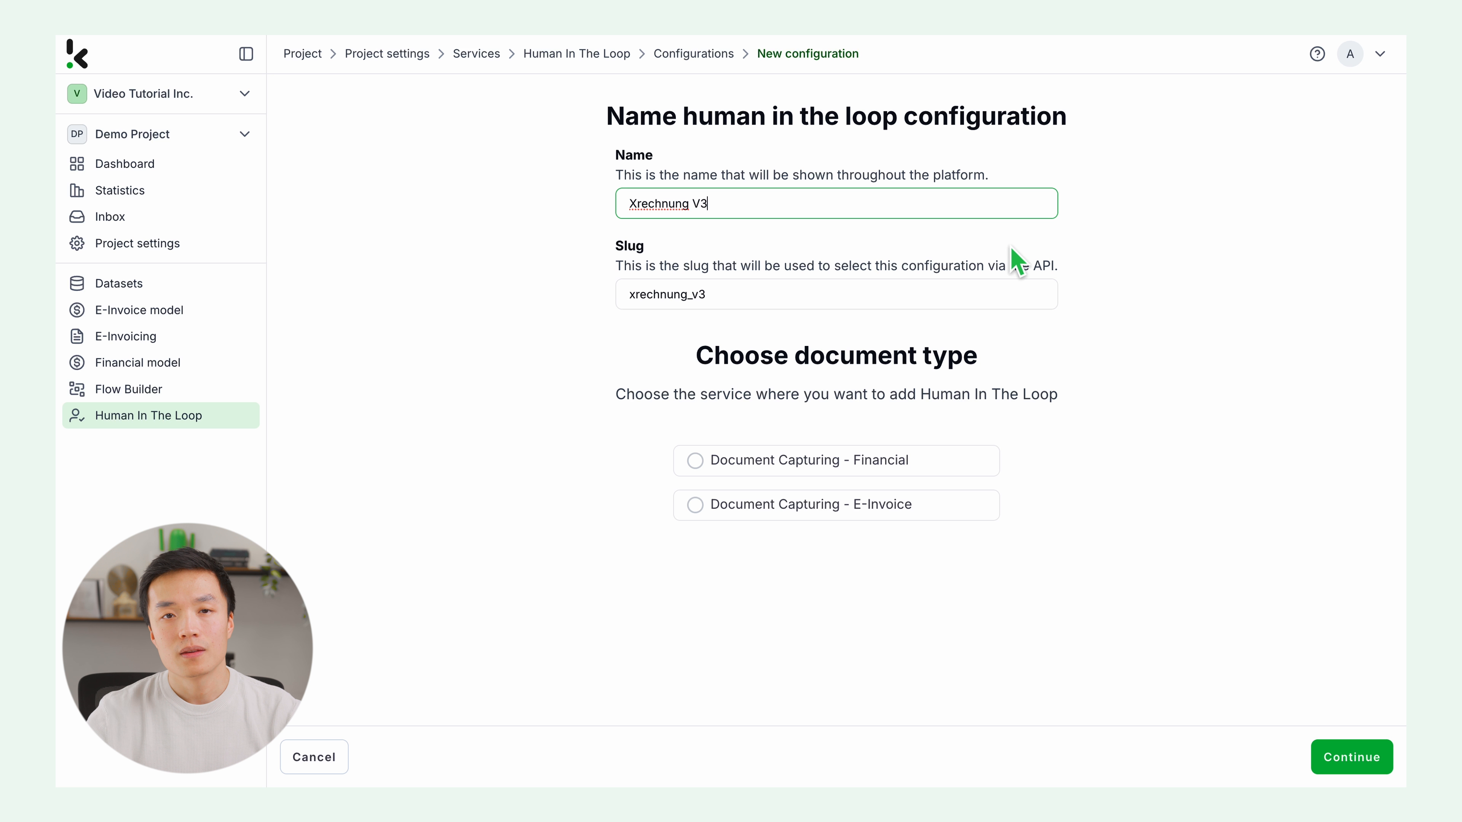
Step: Choose Document Capturing - E-Invoice with the XRechnung V3 Invoice & CreditNota review template and continue
left_click(695, 505)
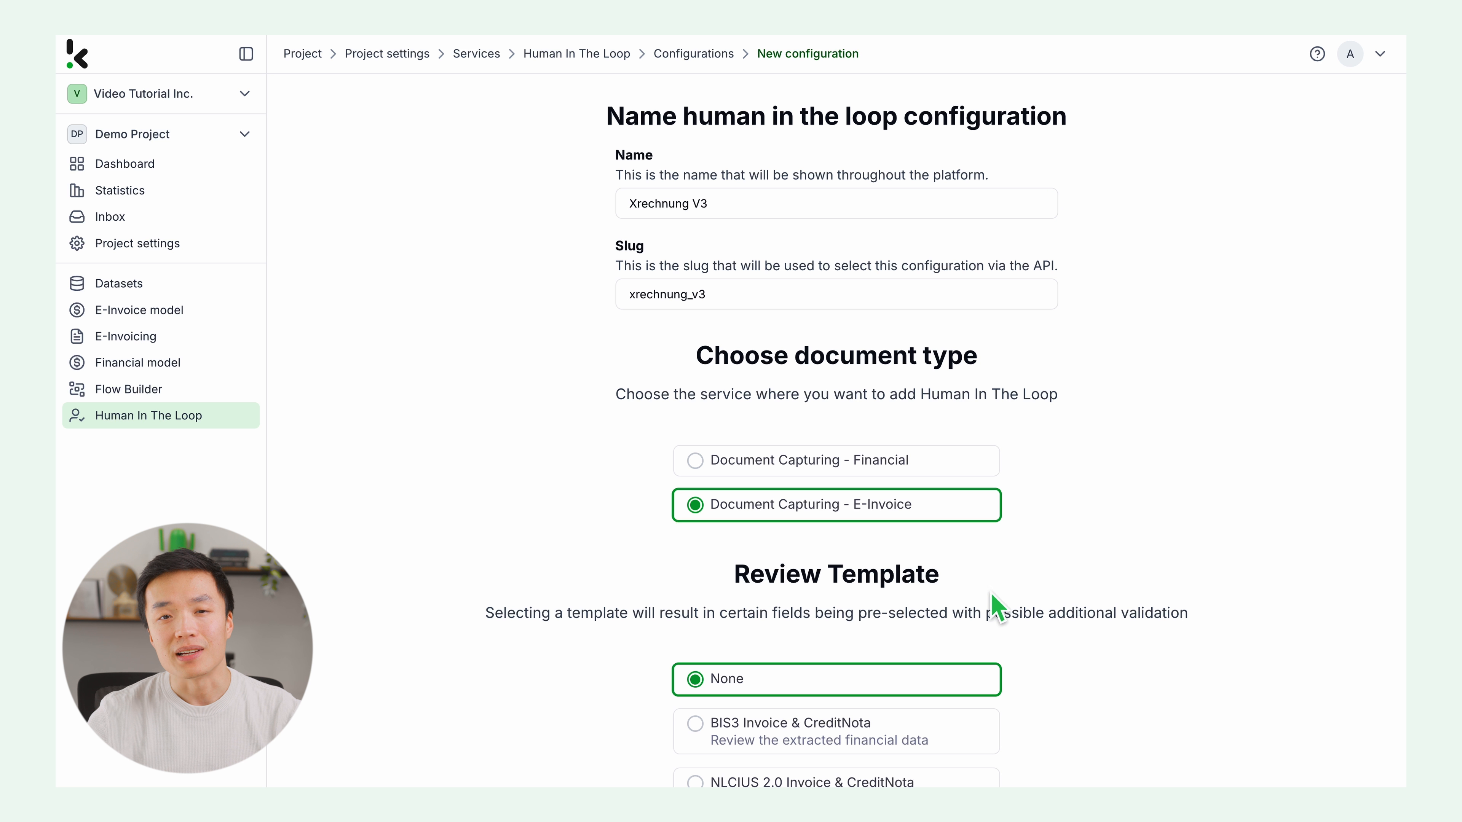
scroll(1030, 601, "down", 3)
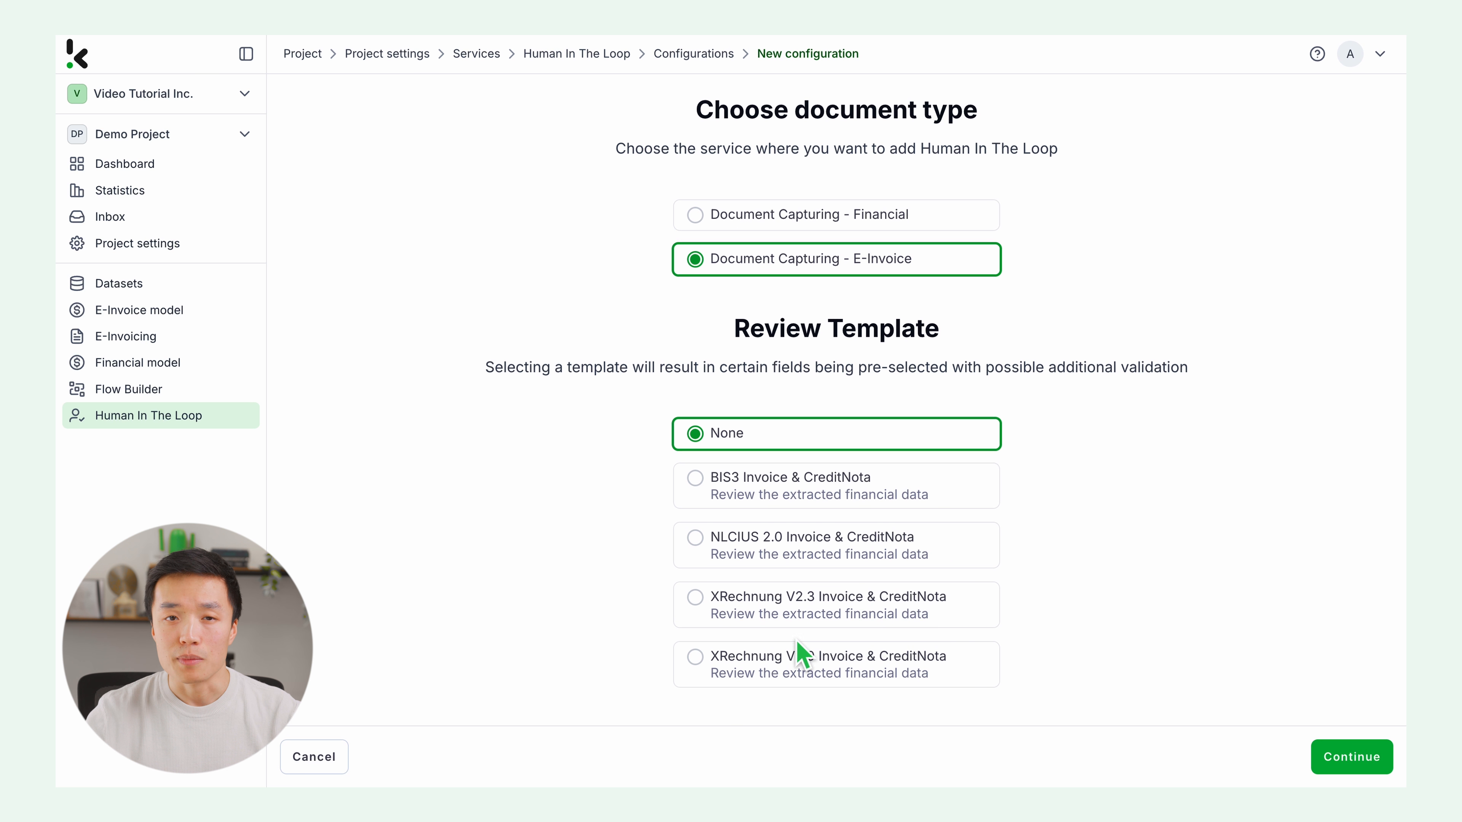
left_click(742, 674)
left_click(1355, 760)
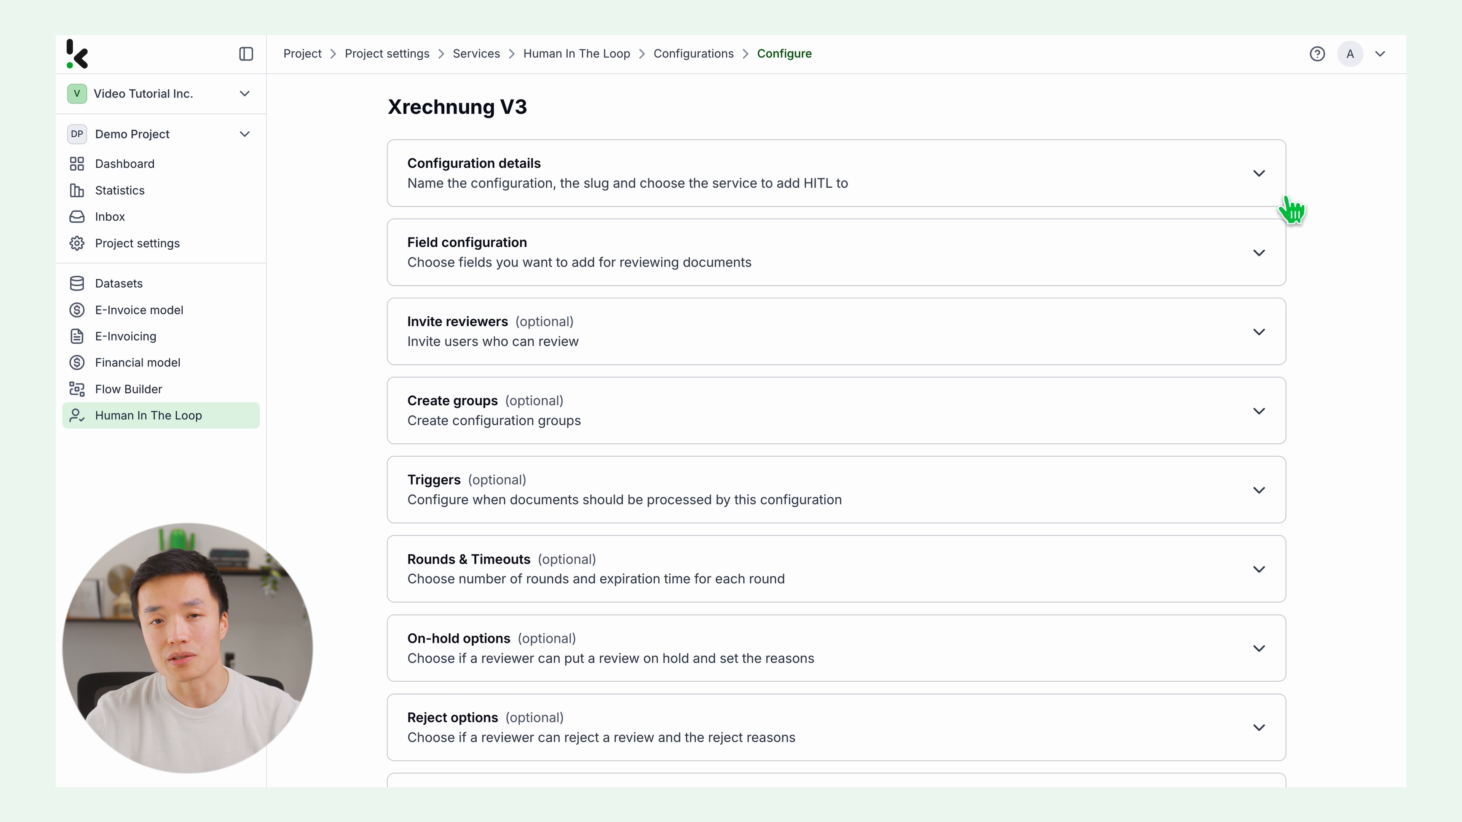
Step: Expand and review the Configuration details, Field configuration and Invite reviewers sections
left_click(1266, 177)
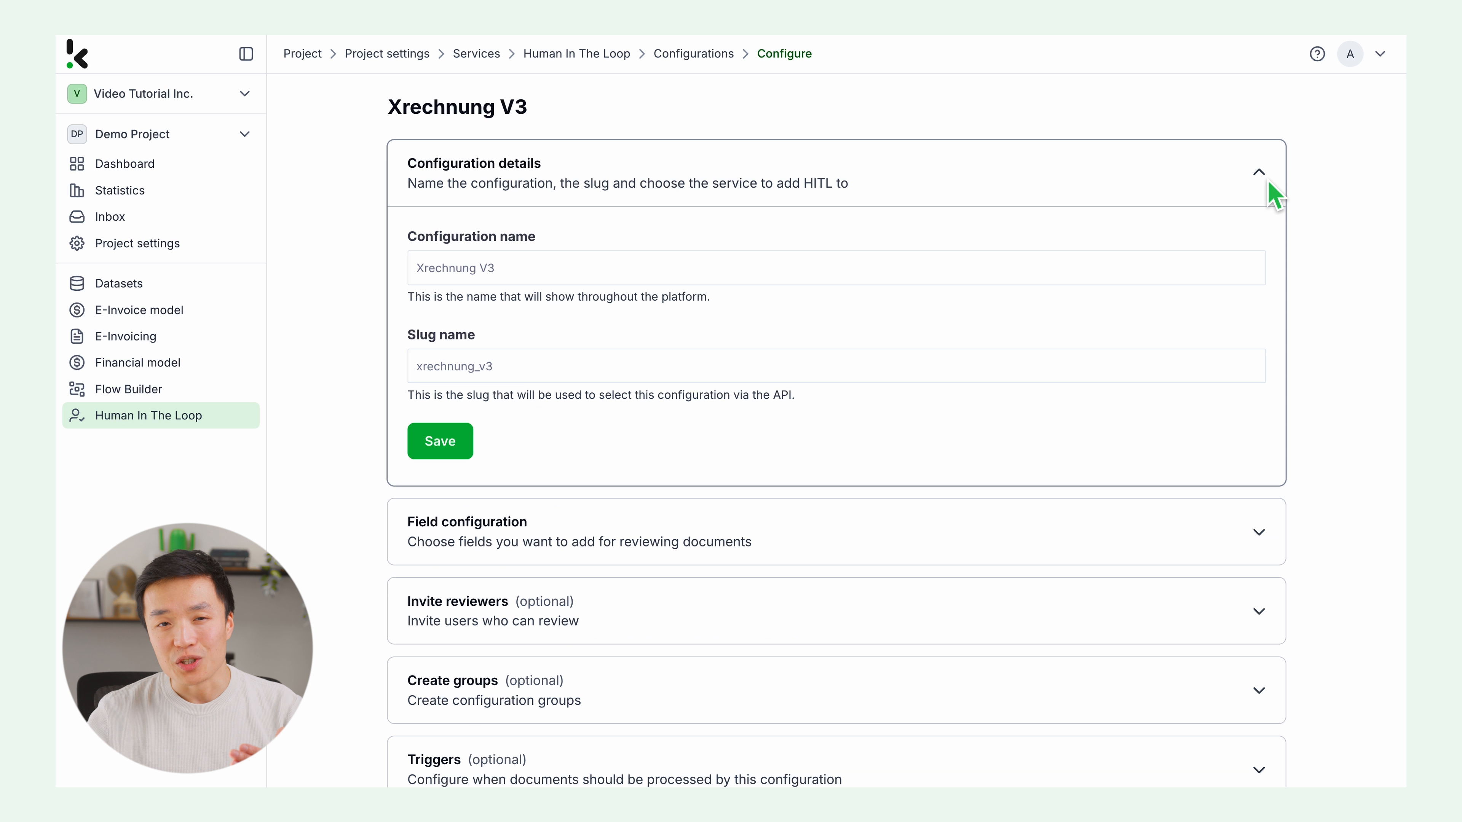
left_click(1270, 187)
left_click(1269, 268)
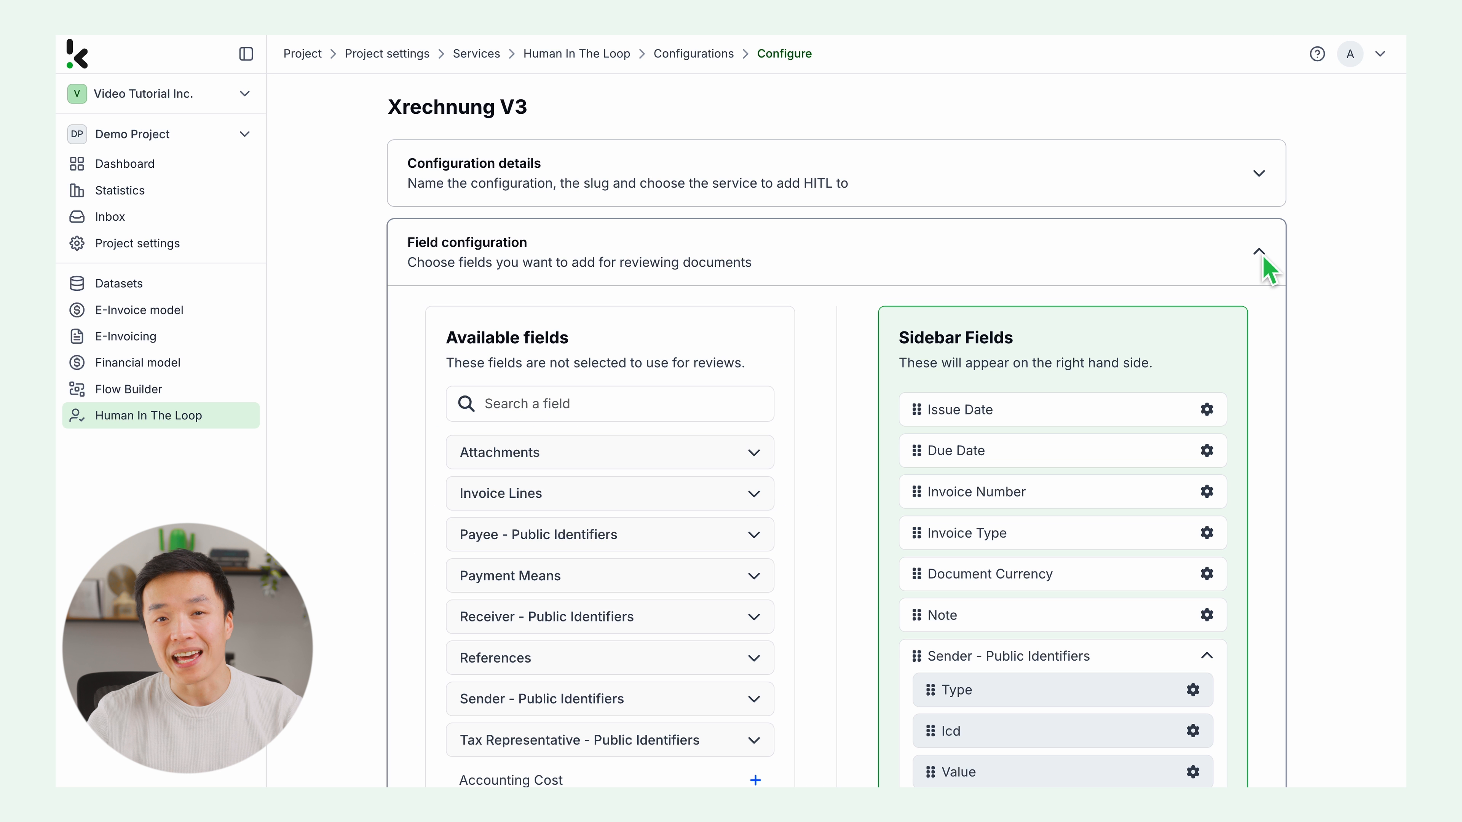
left_click(1263, 259)
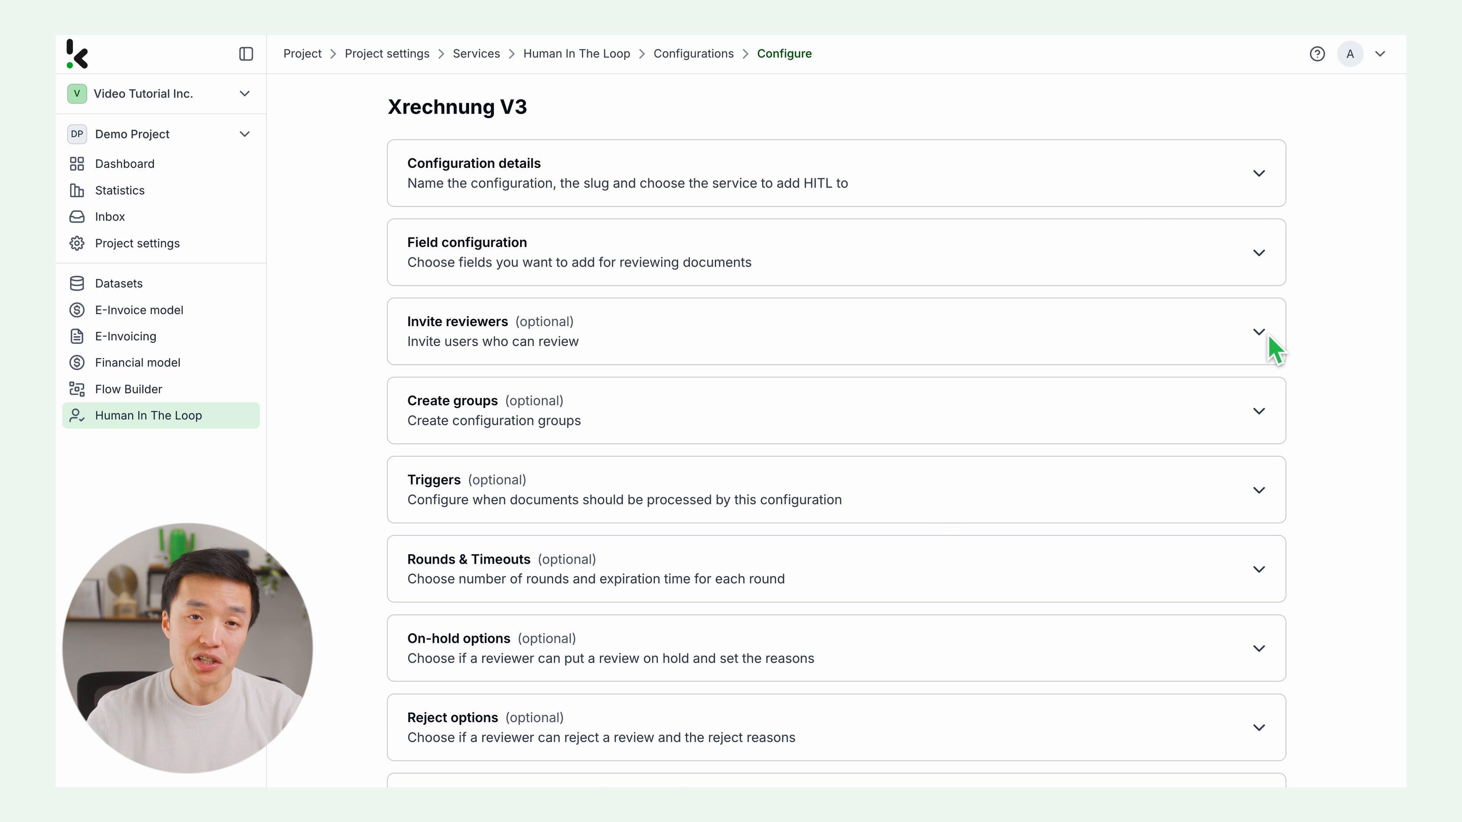
left_click(1270, 350)
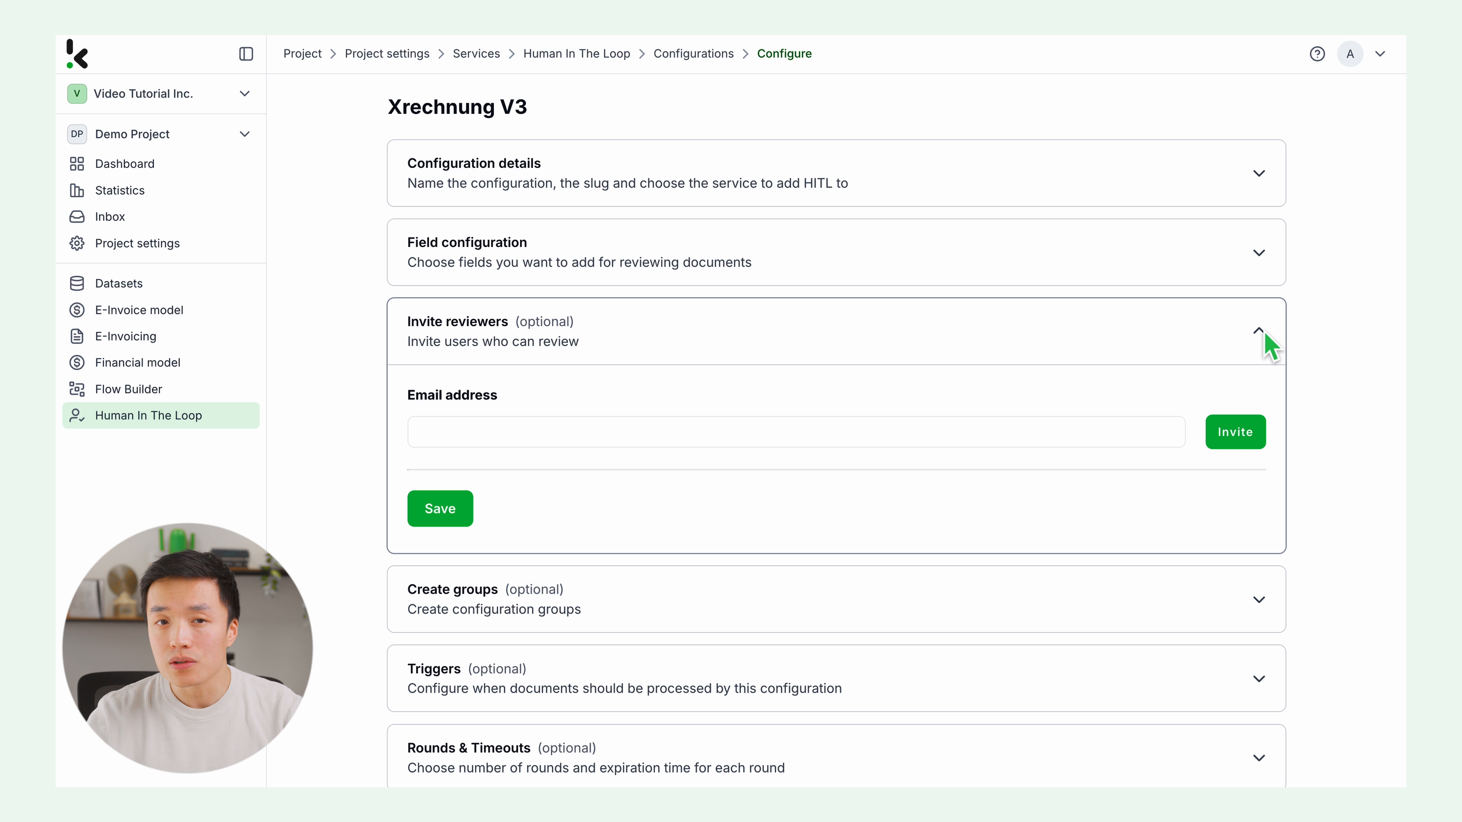
left_click(1263, 339)
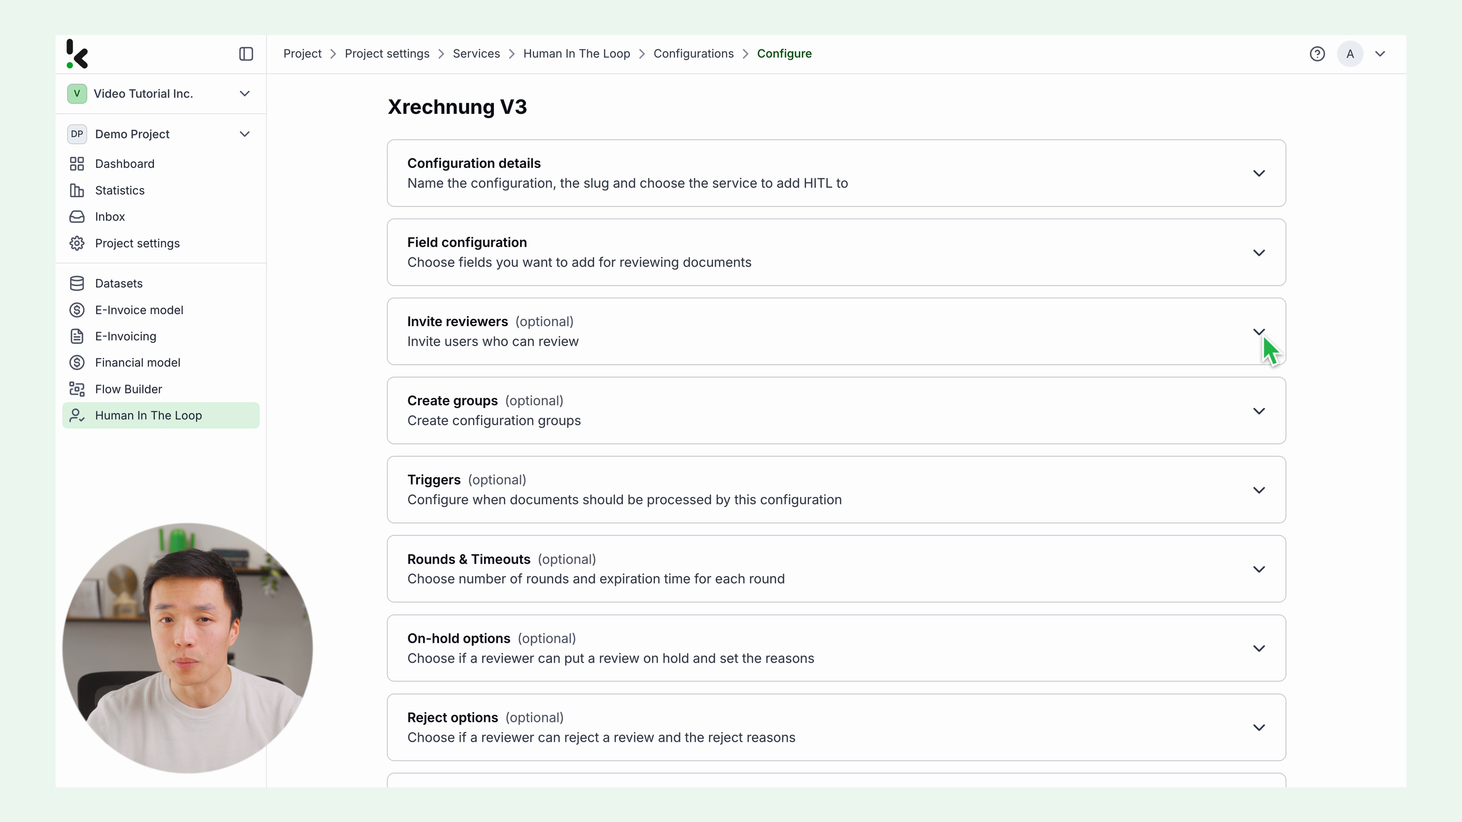
scroll(858, 627, "down", 3)
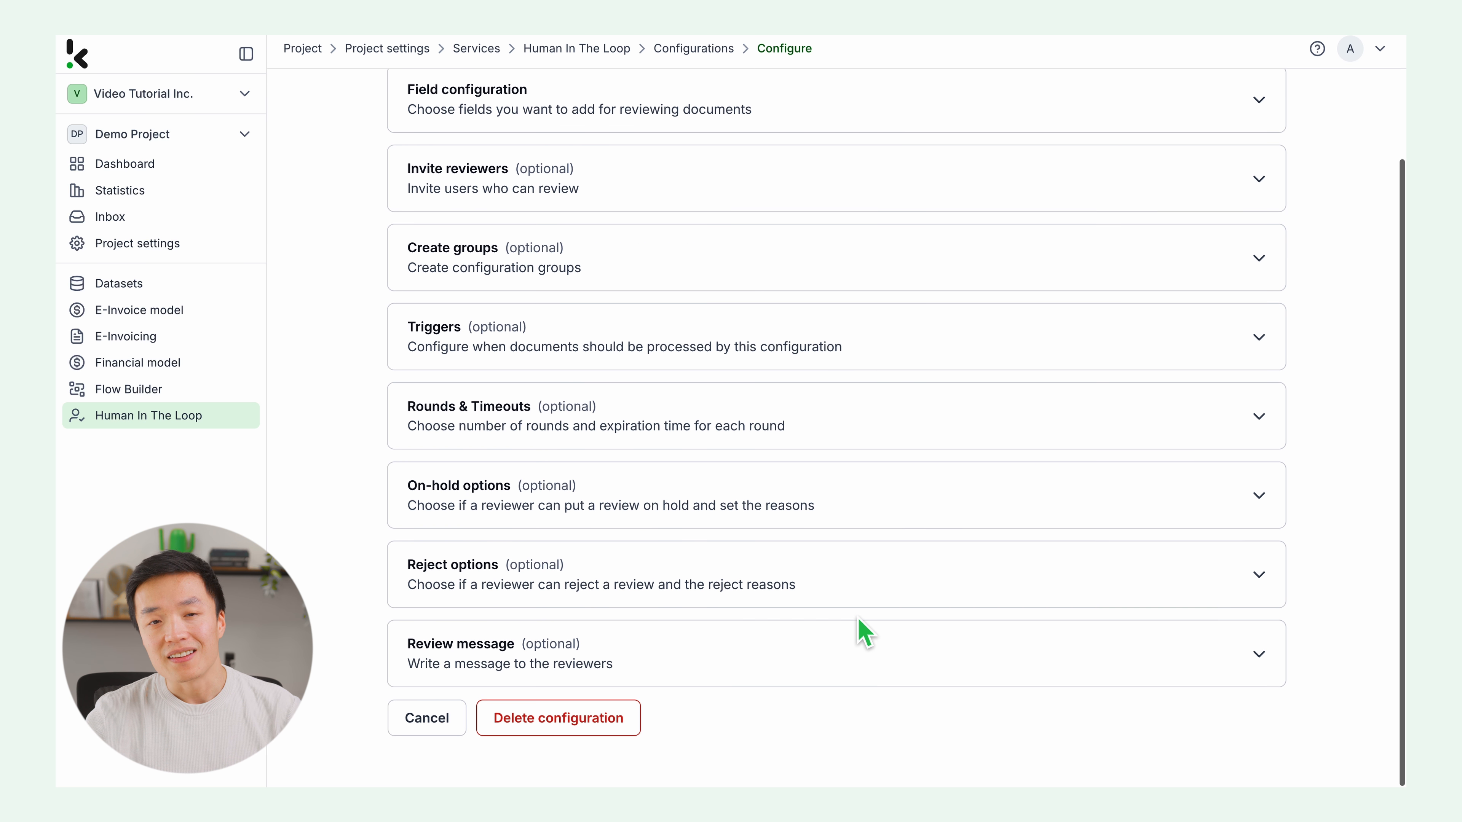
Step: Create a new flow from the template Convert invoice to e-invoice and upload to Google Drive
left_click(129, 389)
left_click(1307, 364)
left_click(1321, 429)
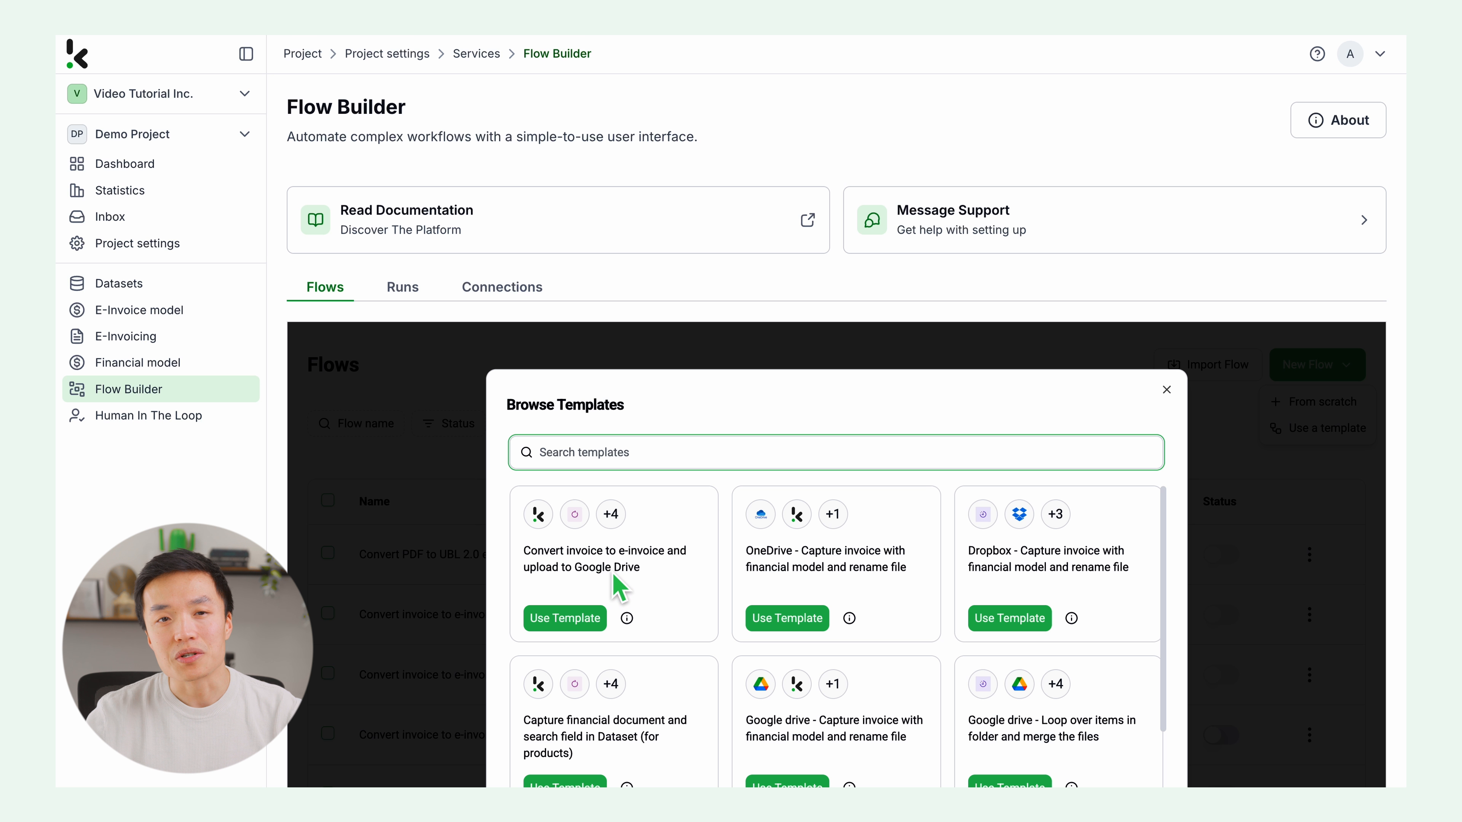
left_click(587, 619)
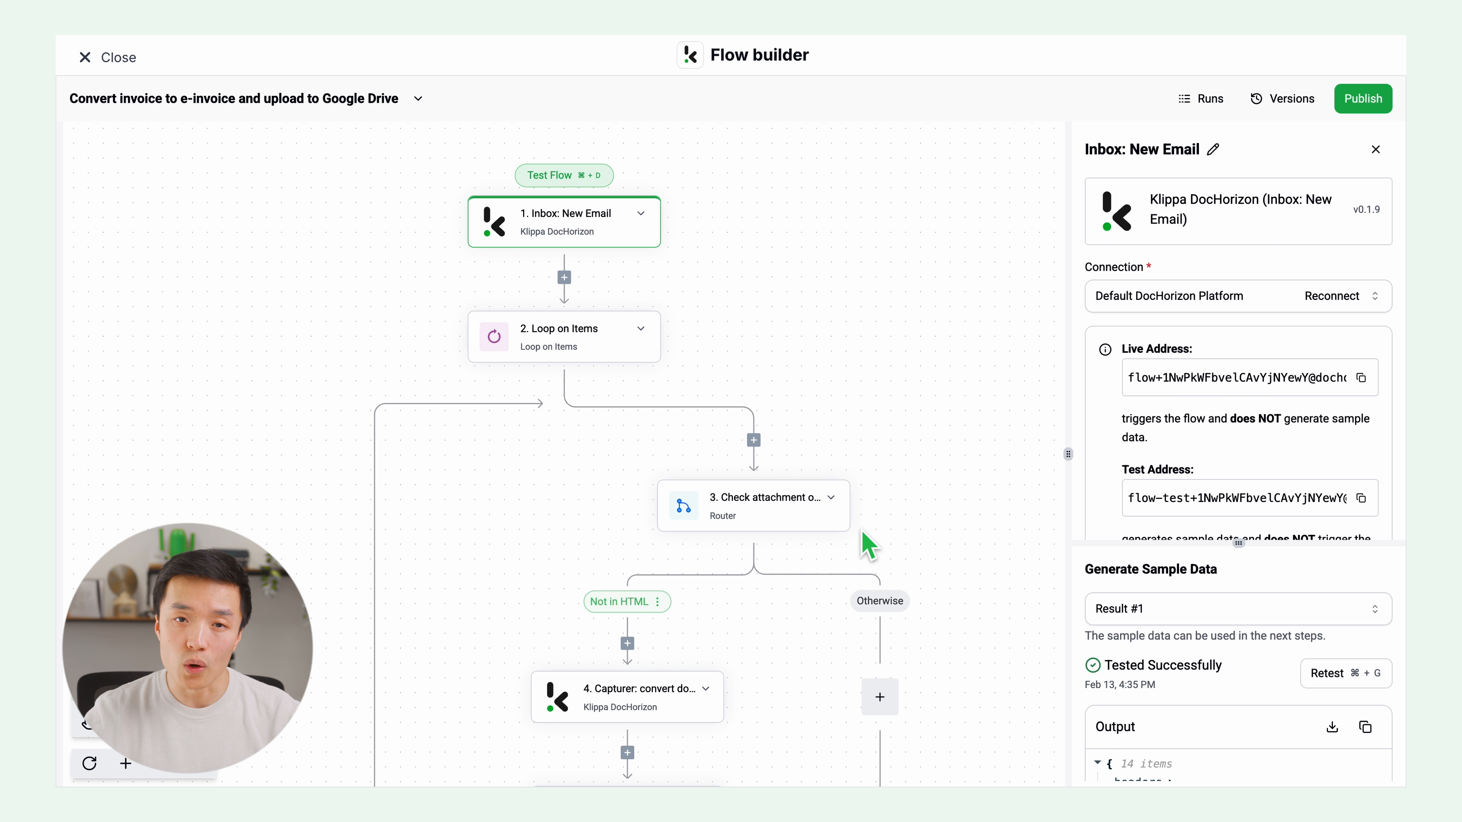
Step: Scroll through the template flow to review its steps
scroll(923, 550, "down", 5)
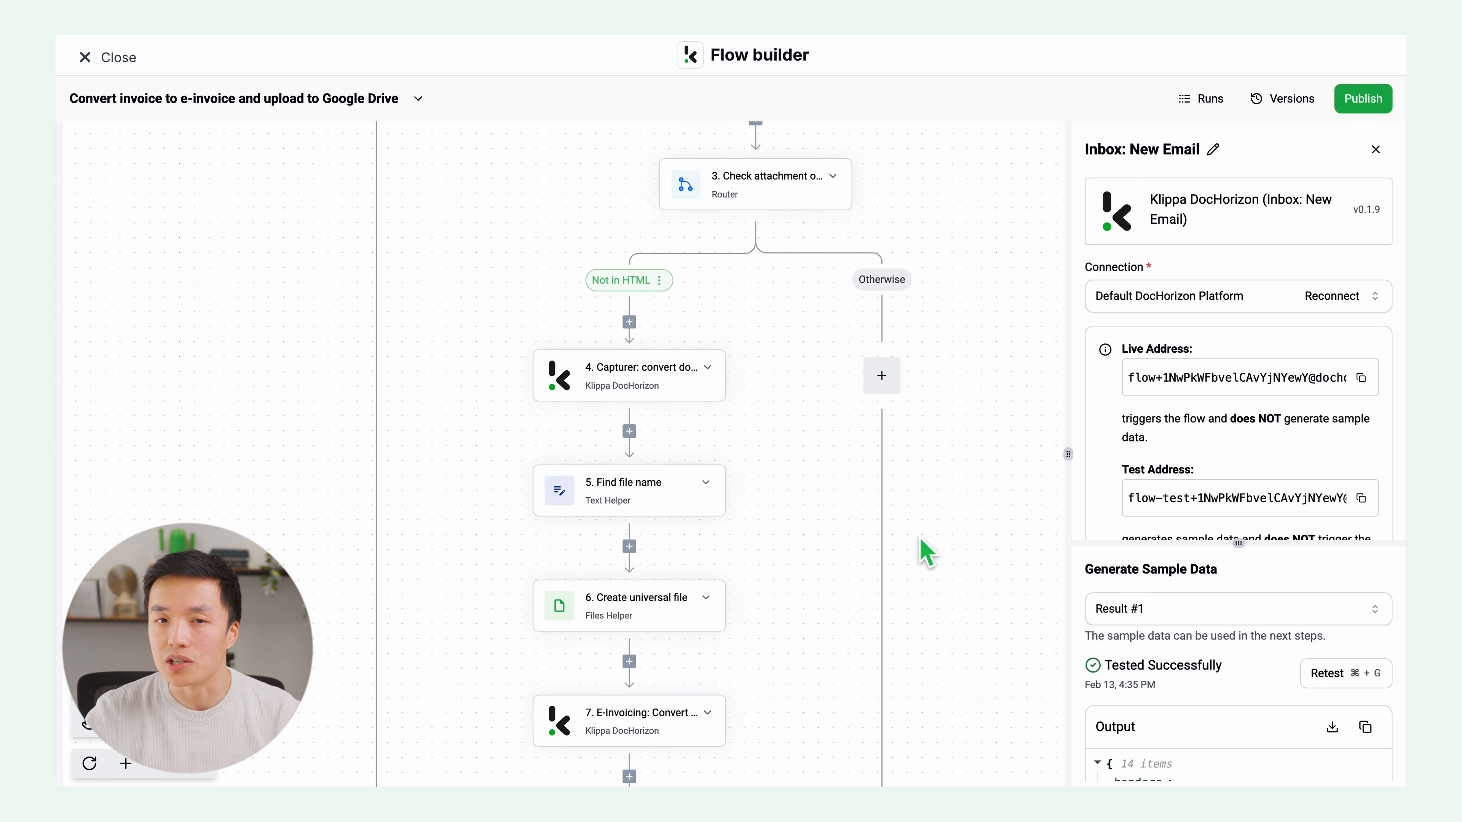
scroll(926, 551, "down", 4)
scroll(925, 551, "up", 8)
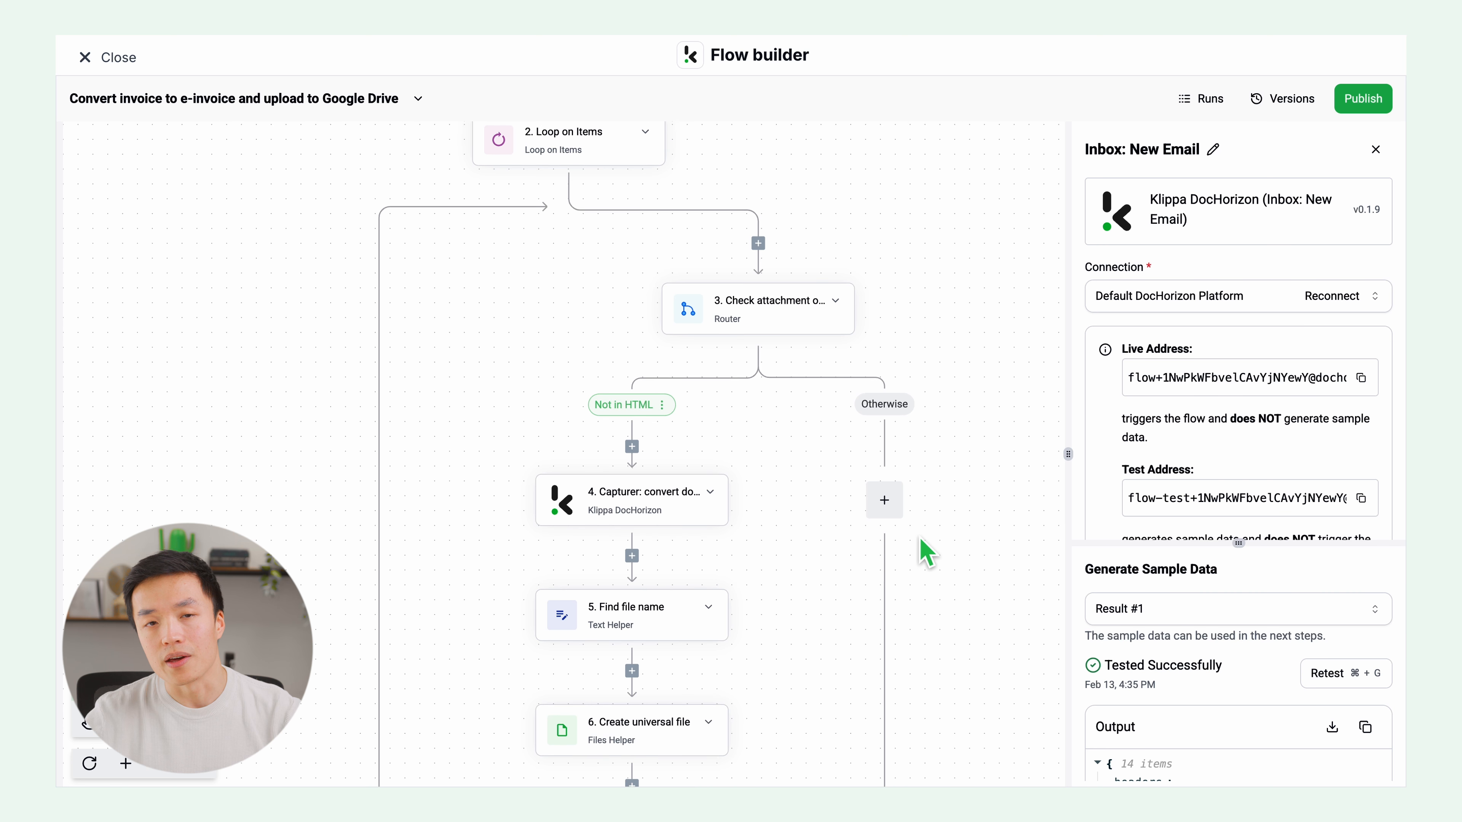
scroll(924, 553, "up", 8)
scroll(924, 553, "down", 2)
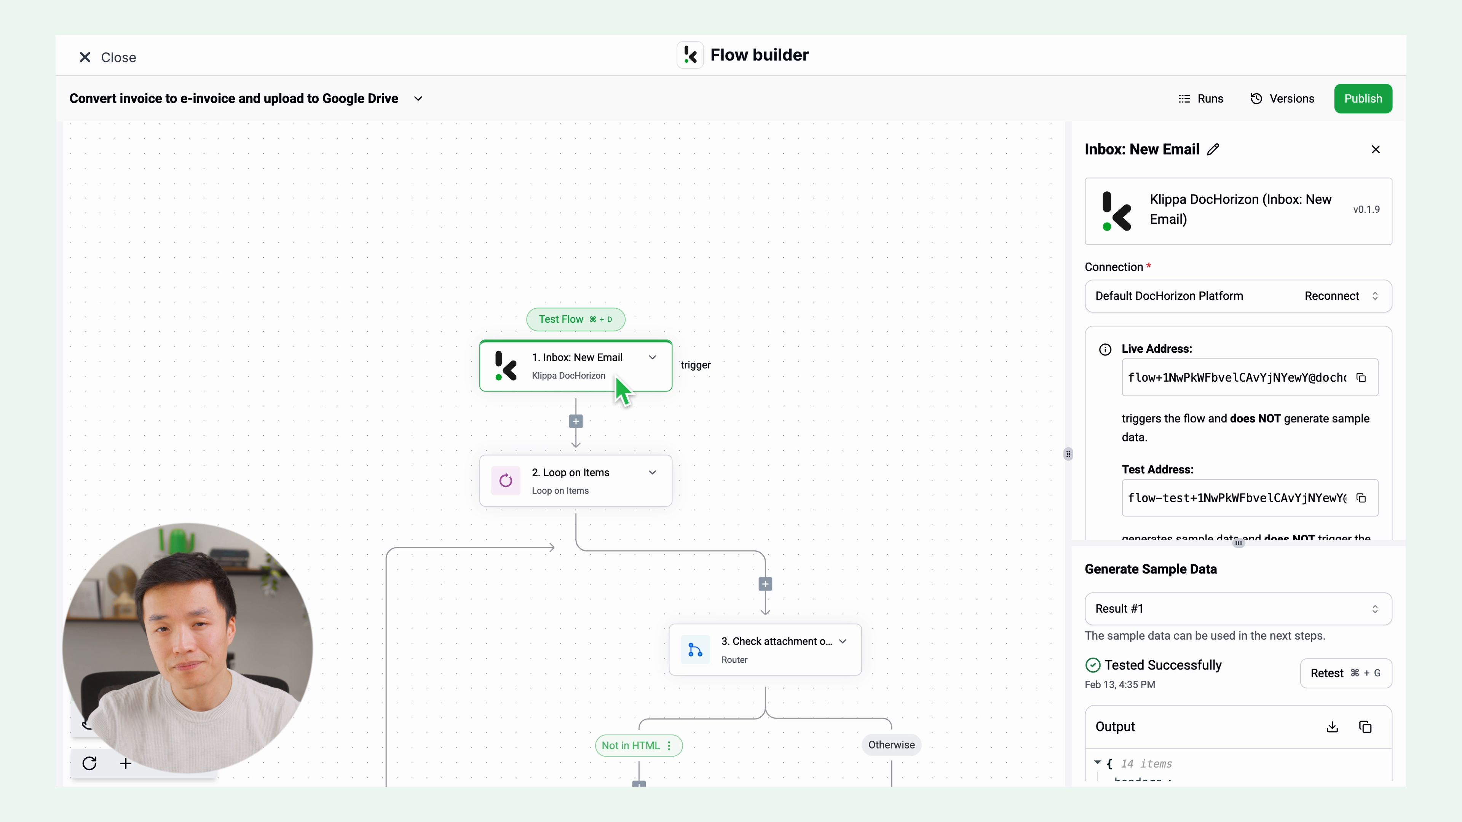
left_click_drag(615, 377, 602, 380)
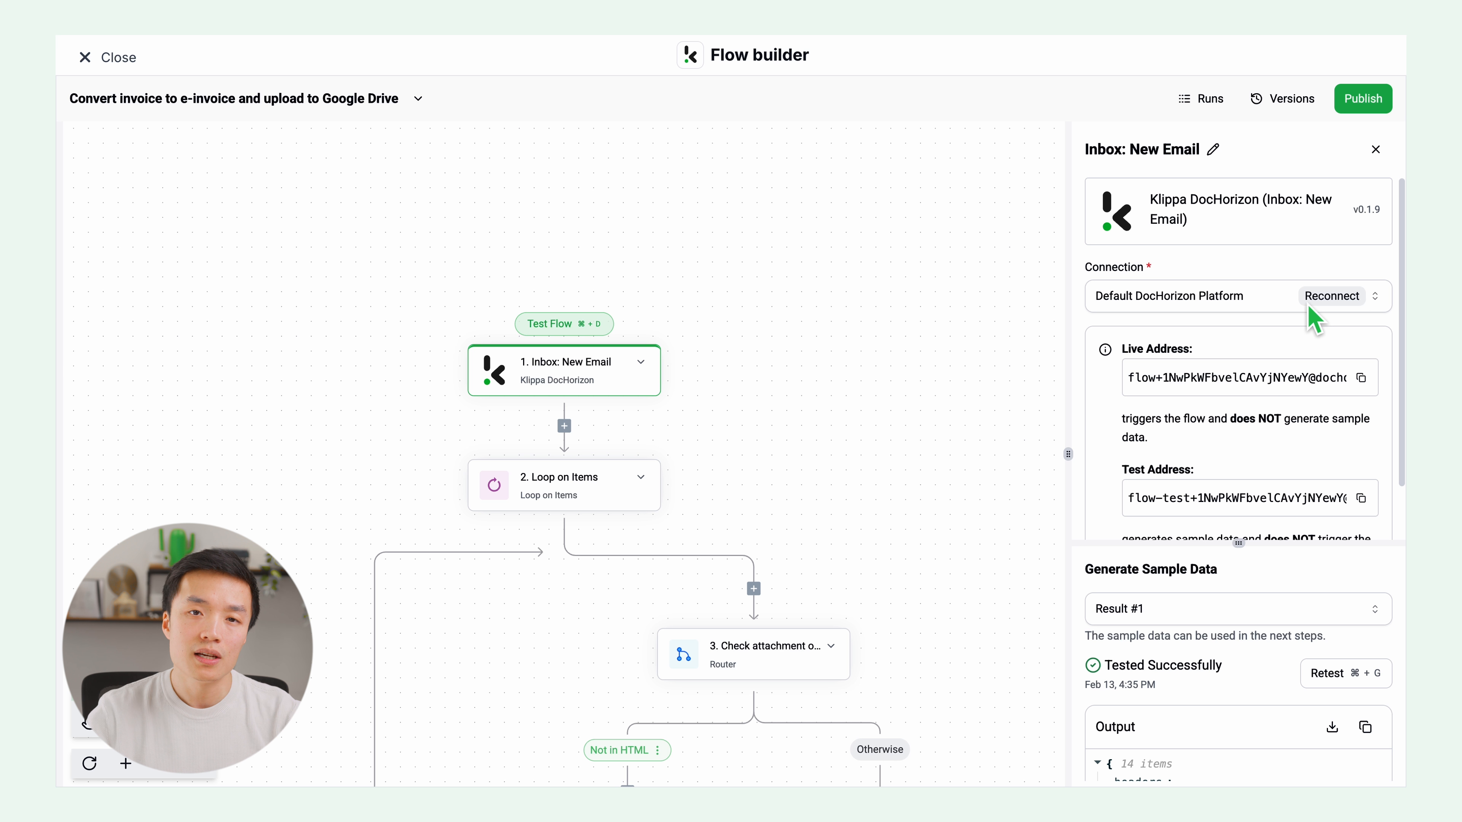
Step: Copy the test email address of the Inbox: New Email trigger
left_click(1288, 302)
left_click(1286, 301)
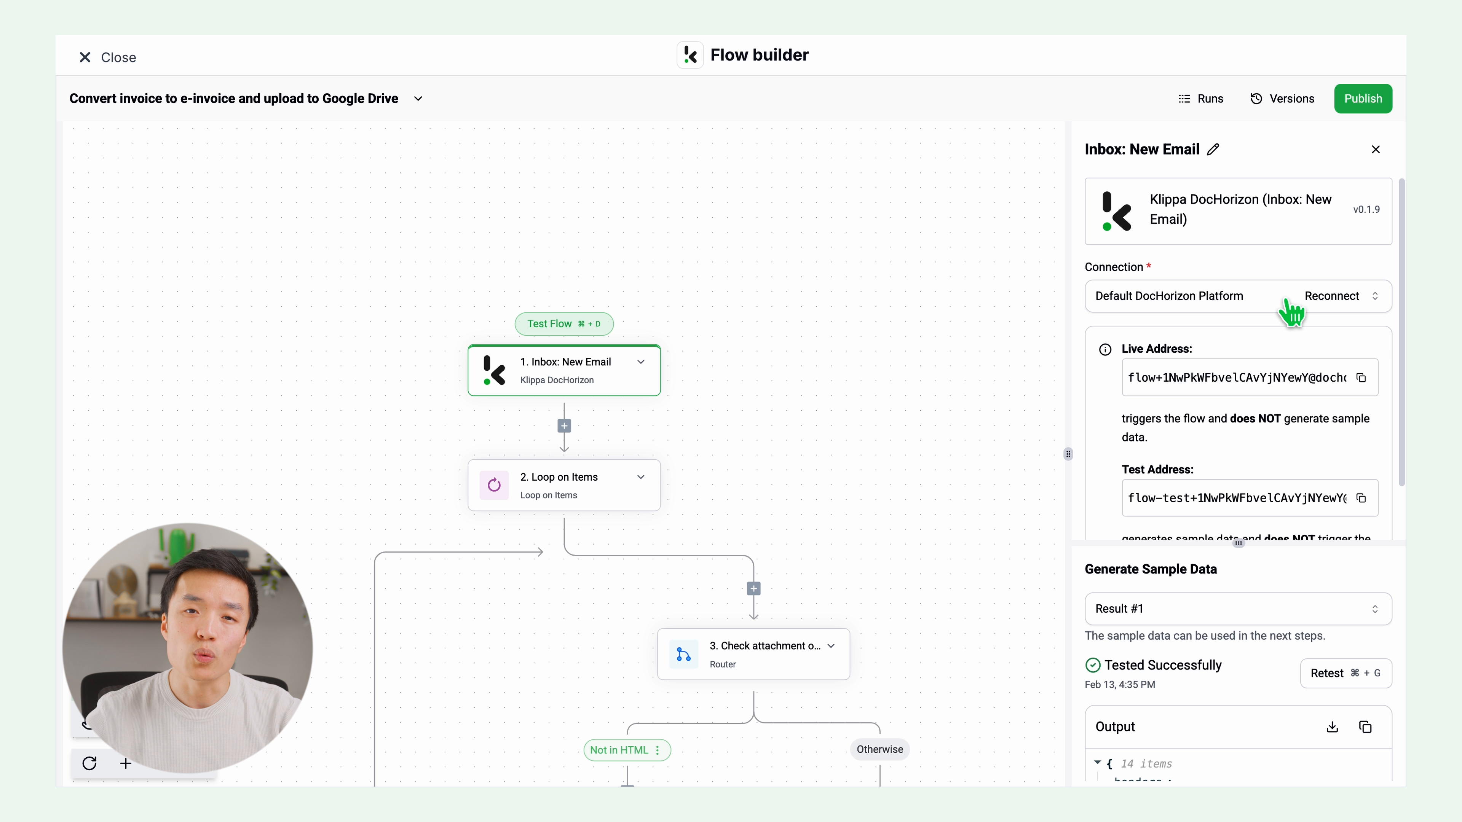
left_click(1362, 498)
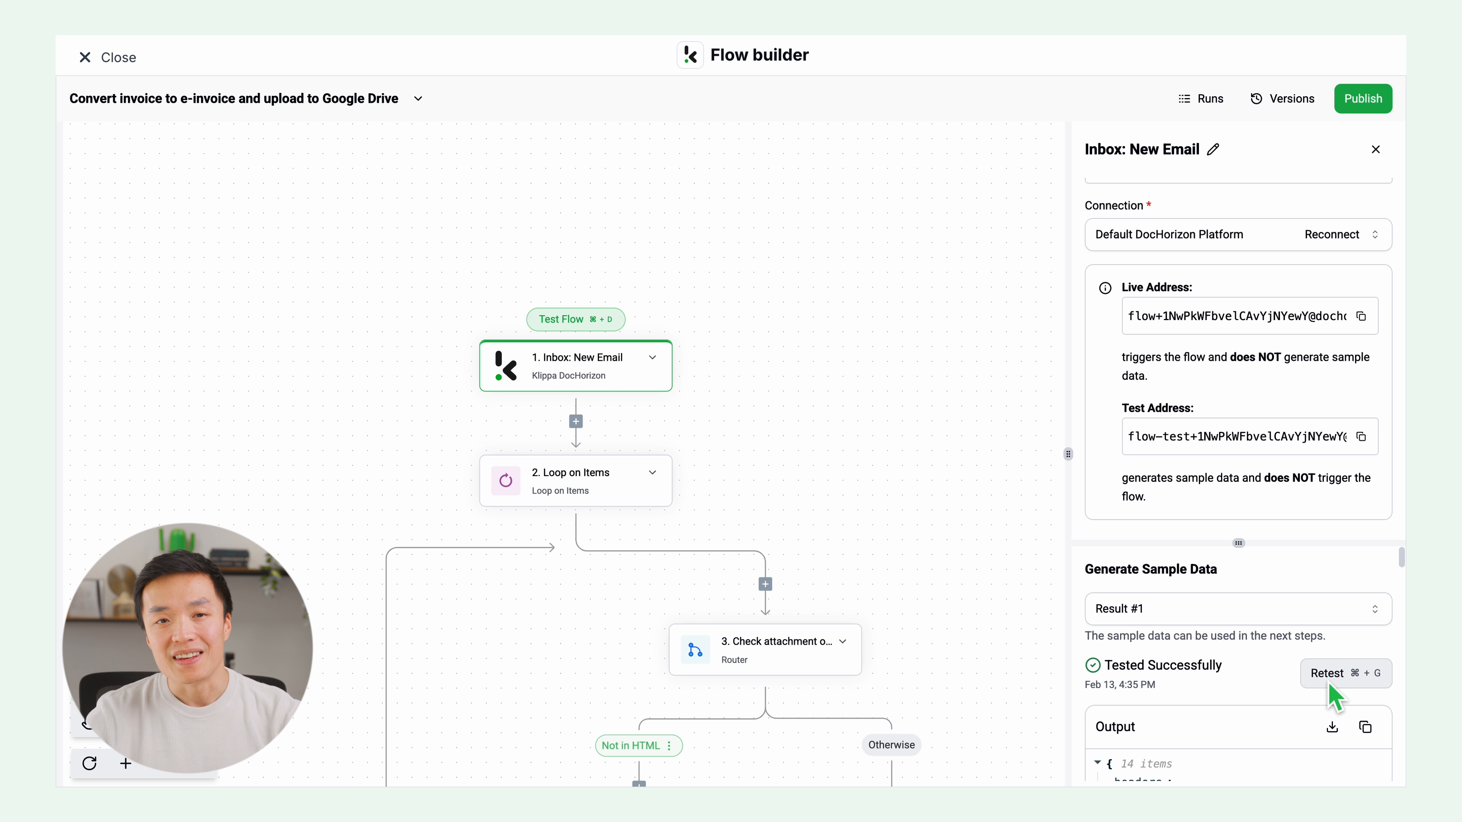
Step: Test the Loop on Items step to generate its sample data
left_click(612, 494)
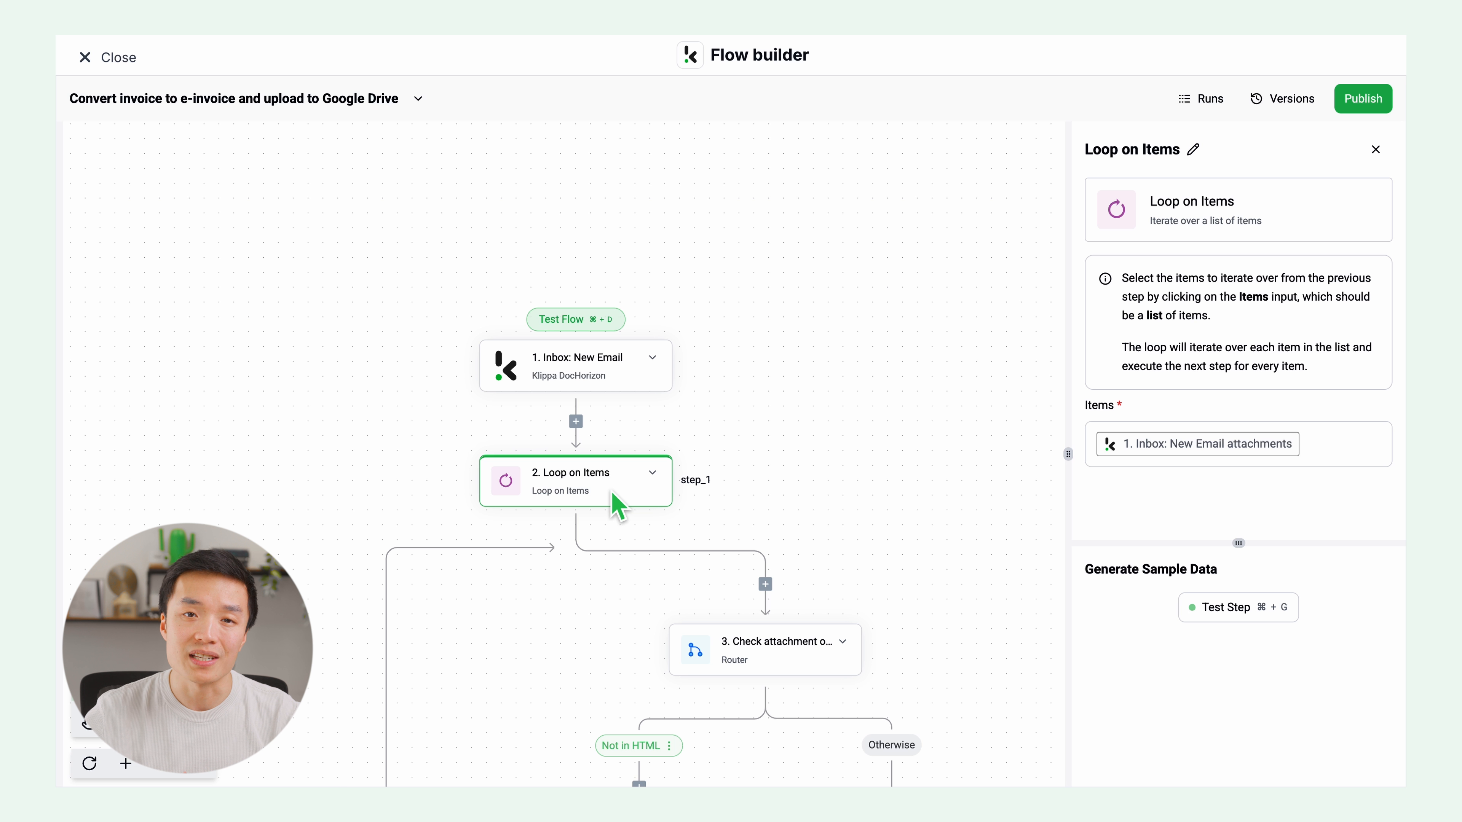
left_click(1214, 615)
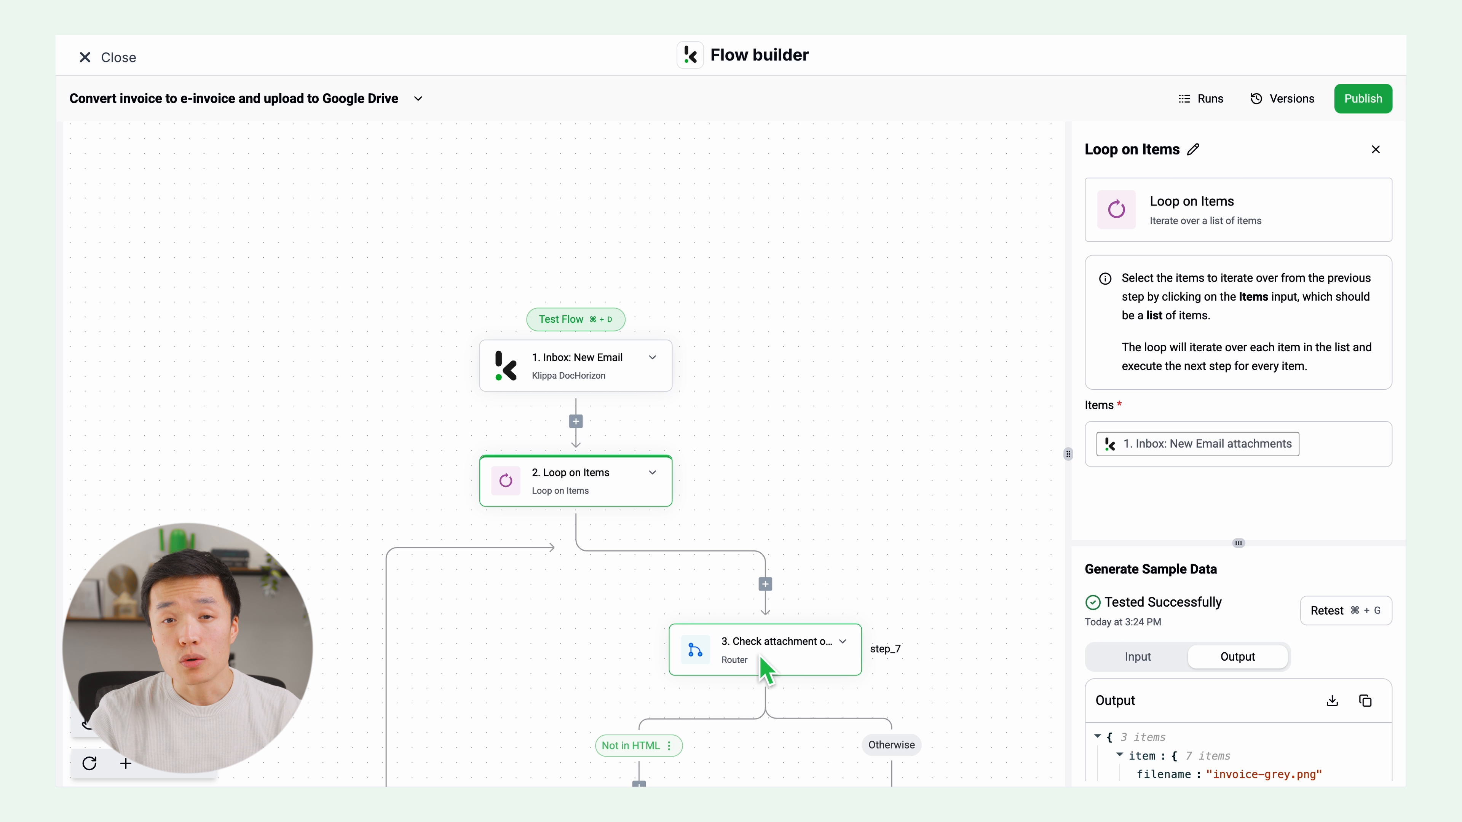
Step: Test the Check attachment origin router step to generate its sample data
left_click(765, 670)
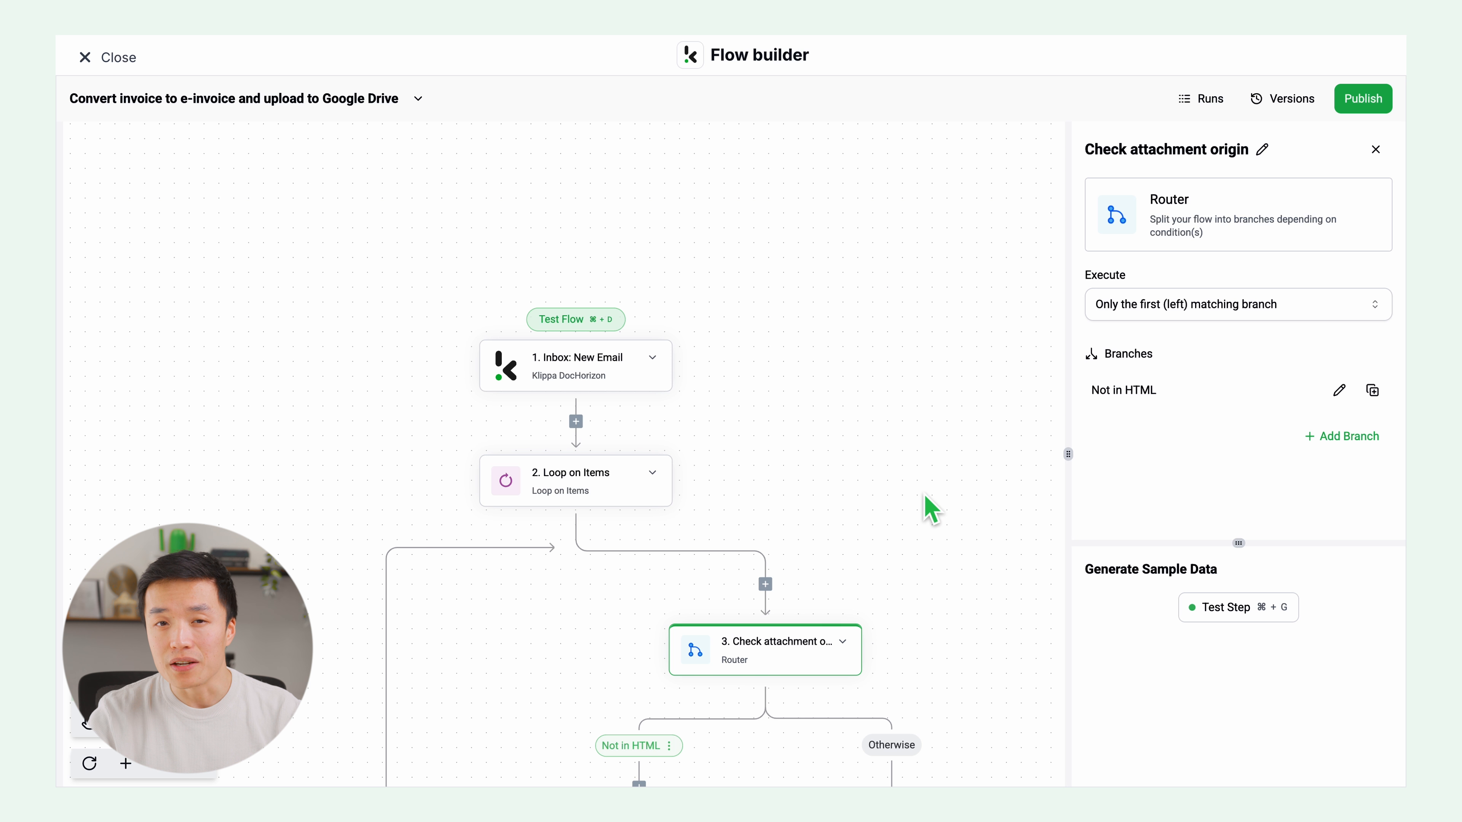
scroll(930, 510, "down", 5)
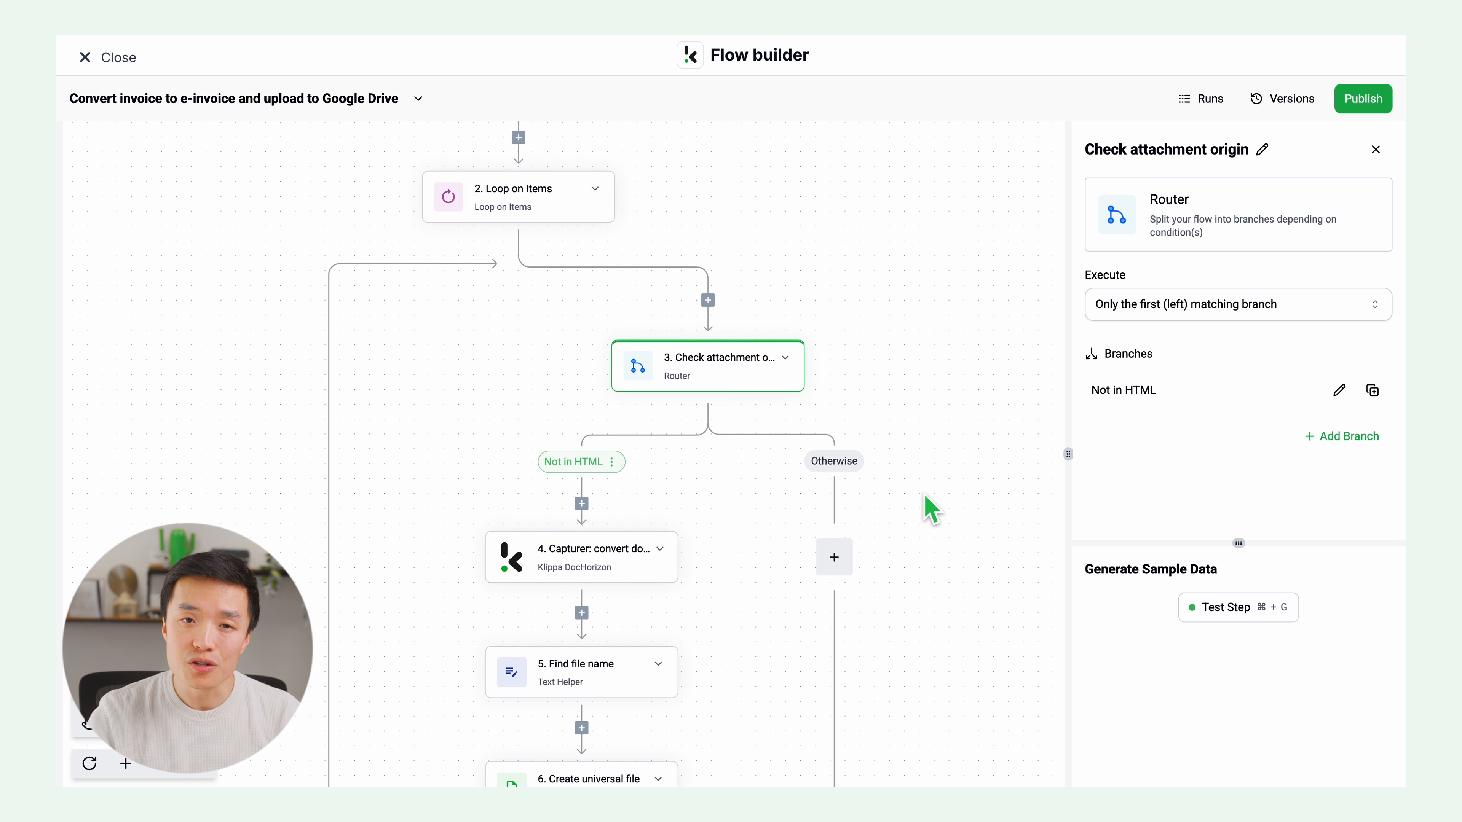
scroll(931, 510, "down", 2)
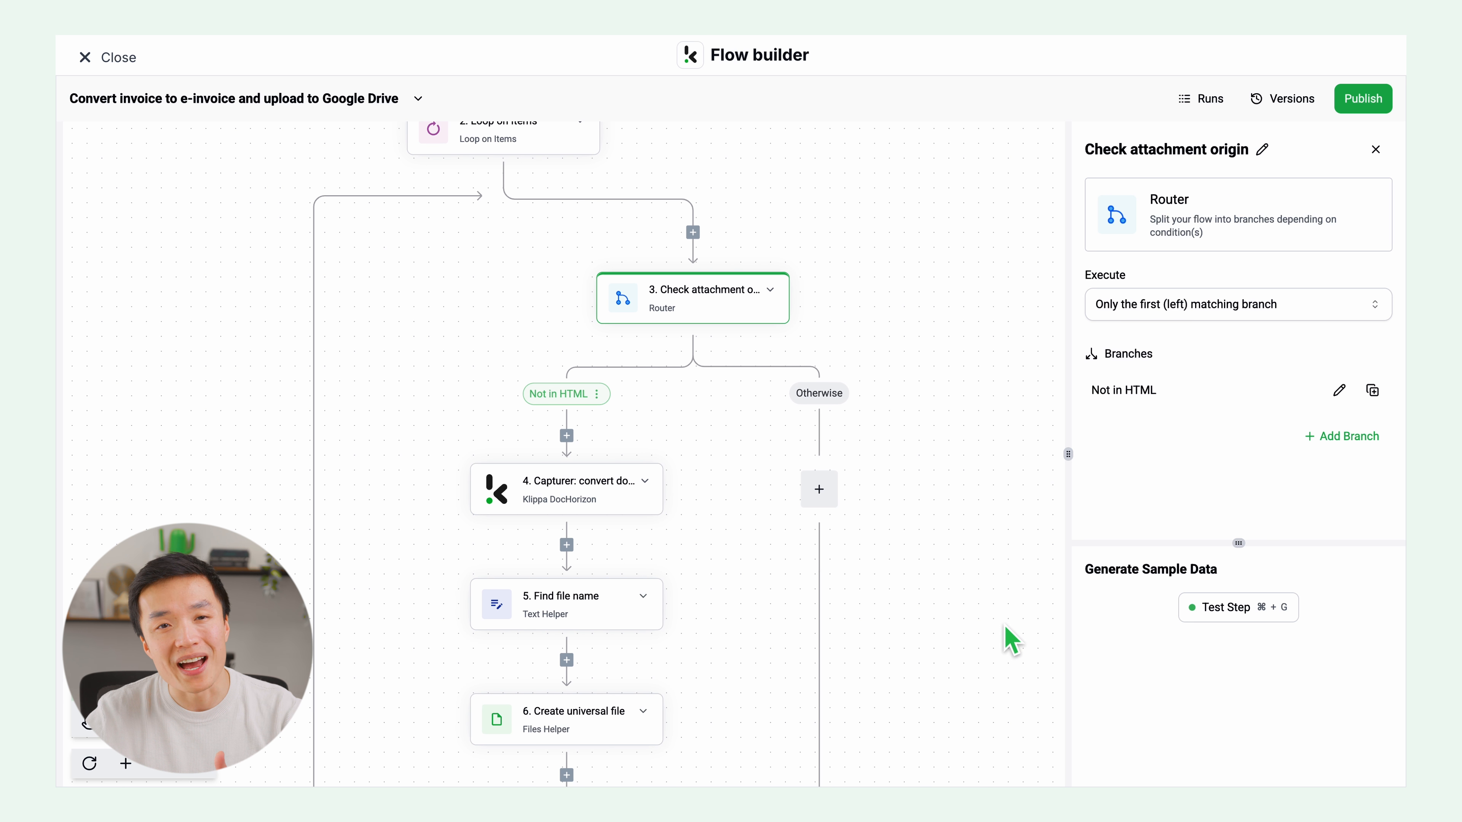
left_click(1233, 609)
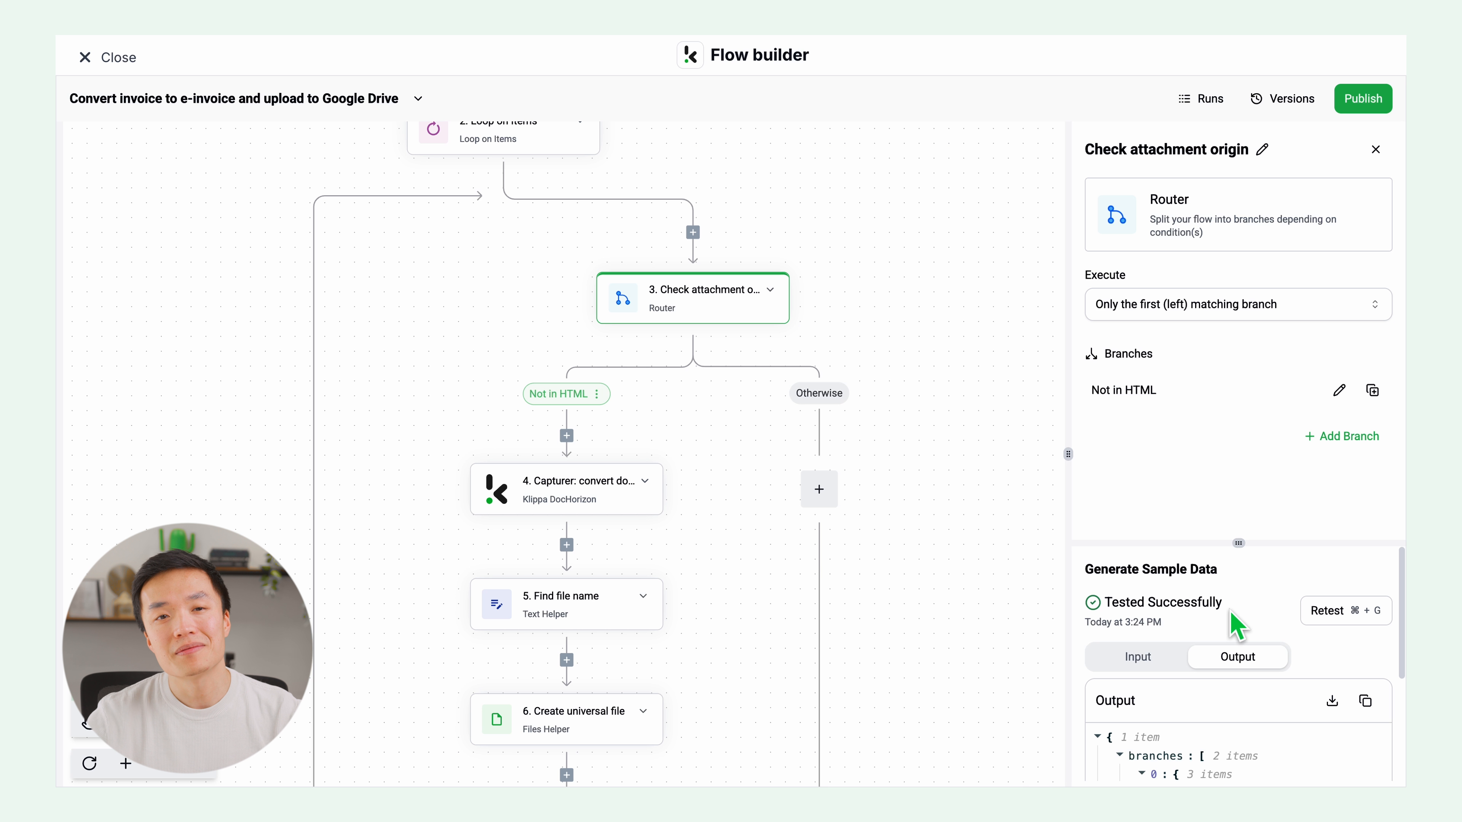
Step: Open the Capturer: convert doc to universal invoice step, check its HITL slug, and retest it to generate sample data
left_click(546, 504)
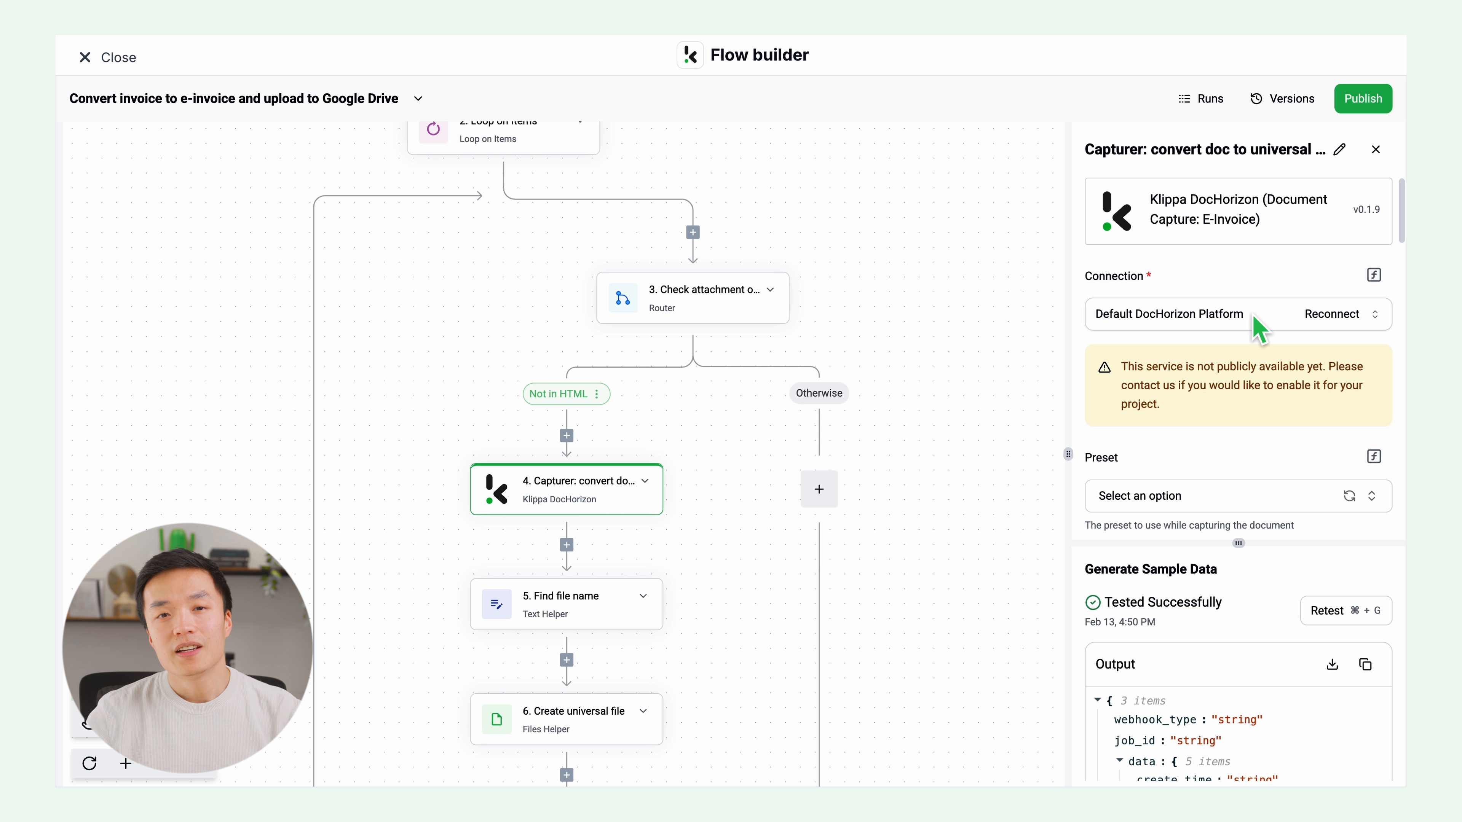
scroll(1229, 469, "down", 10)
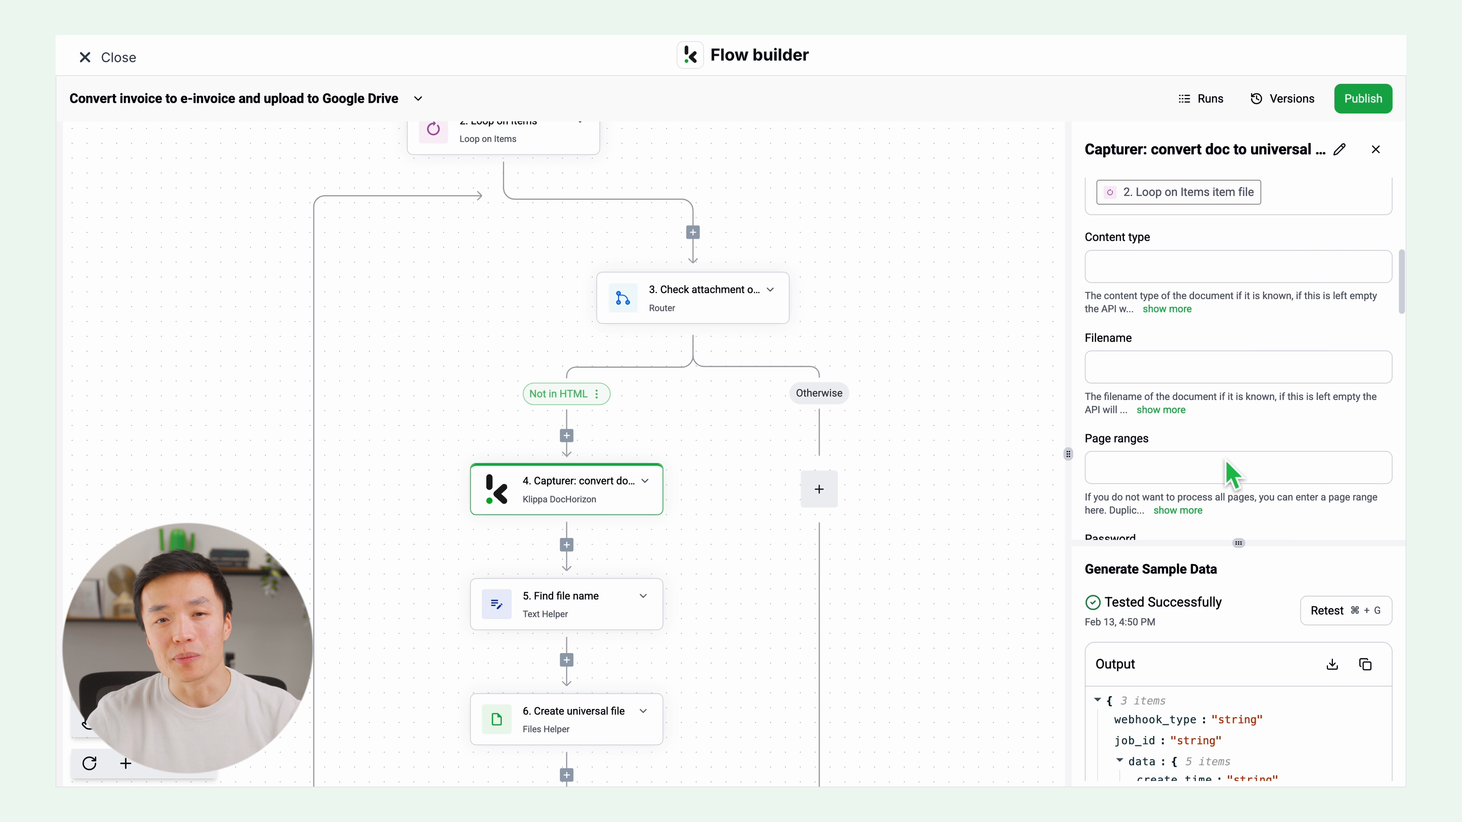
scroll(1229, 470, "down", 3)
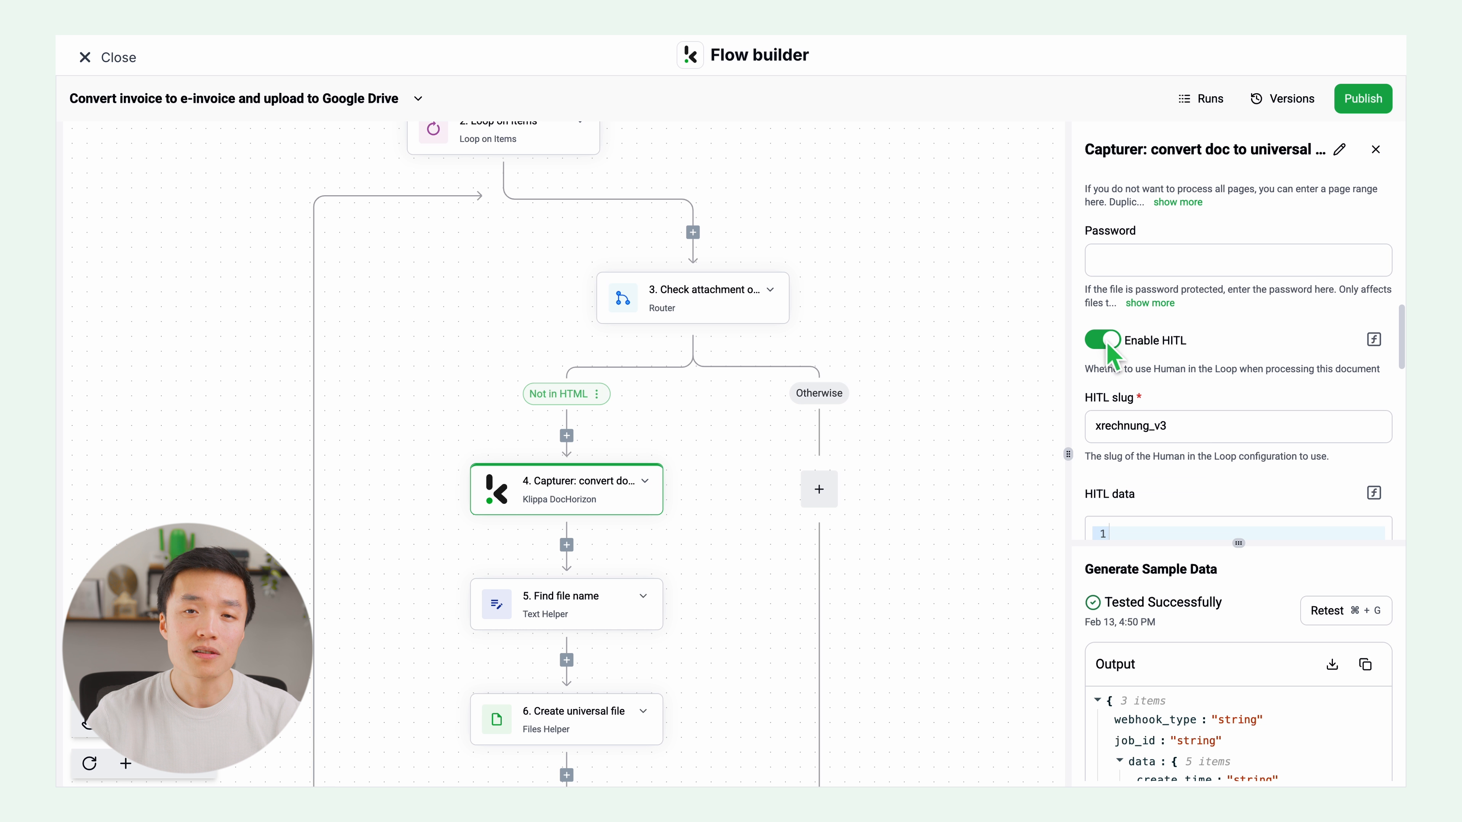
left_click(1180, 433)
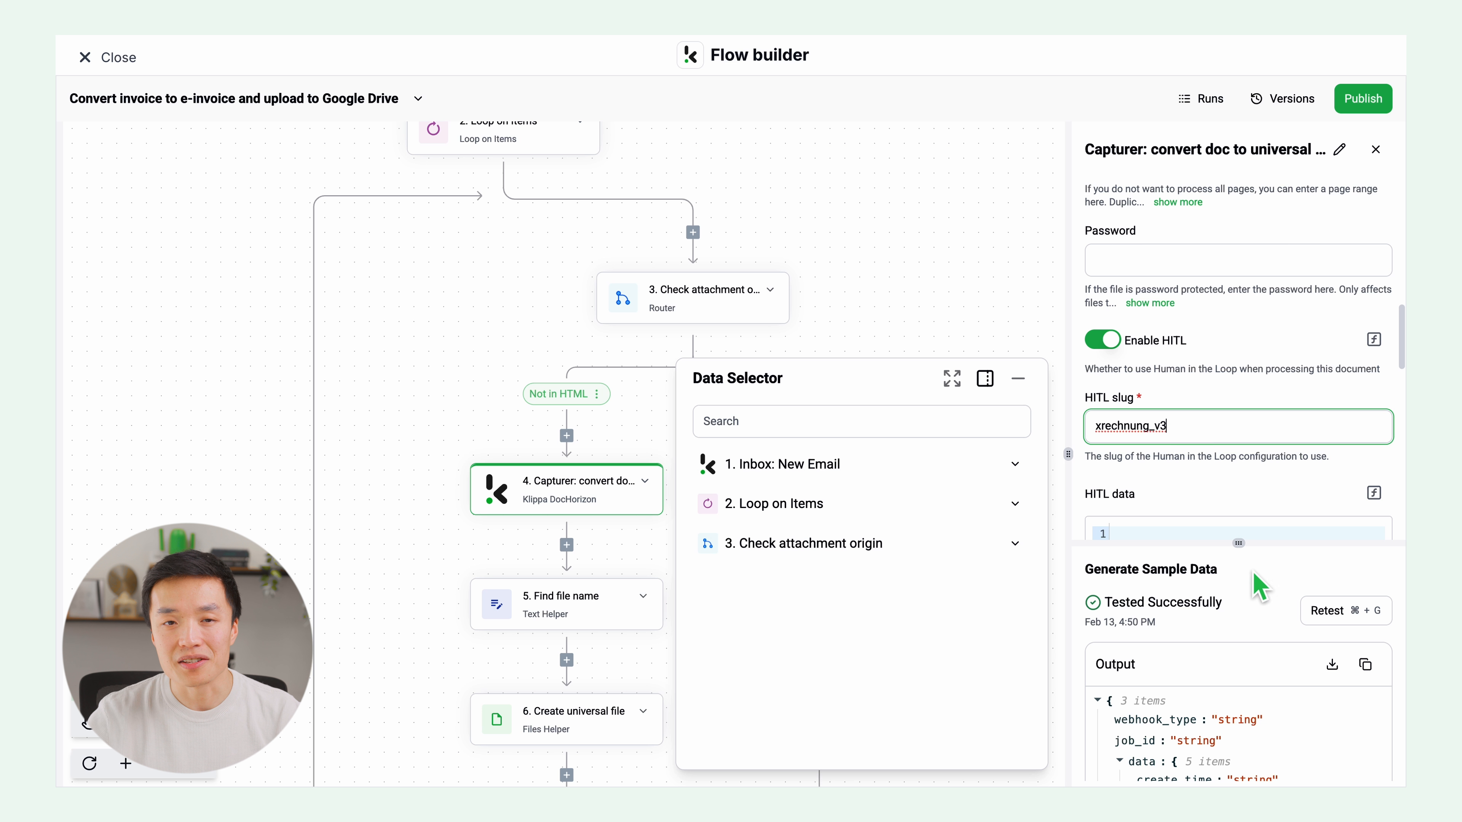
left_click(1323, 614)
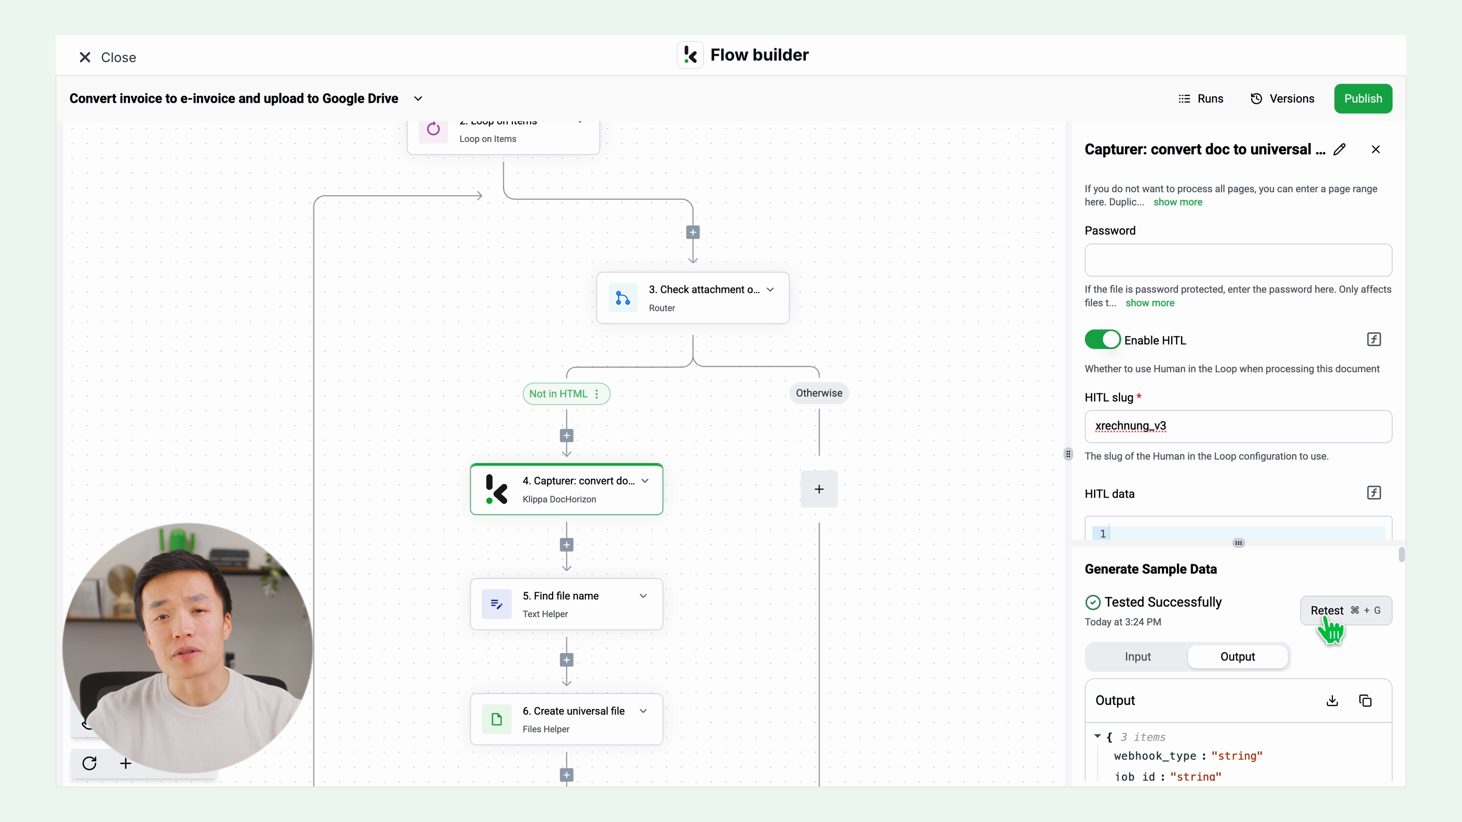
Step: Retest the Find file name step to generate its sample data
left_click(571, 603)
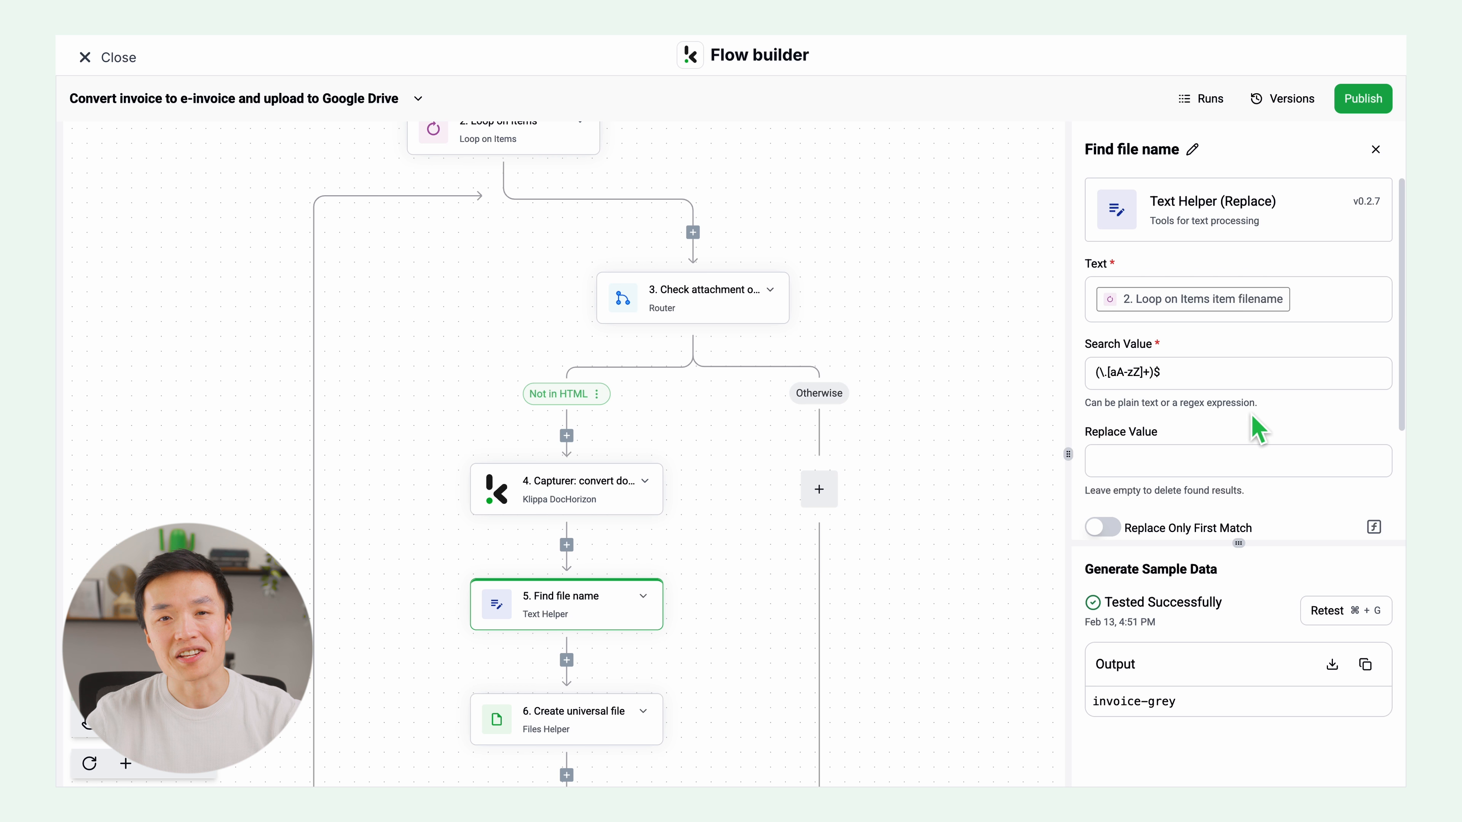
scroll(1257, 429, "down", 3)
left_click(1329, 612)
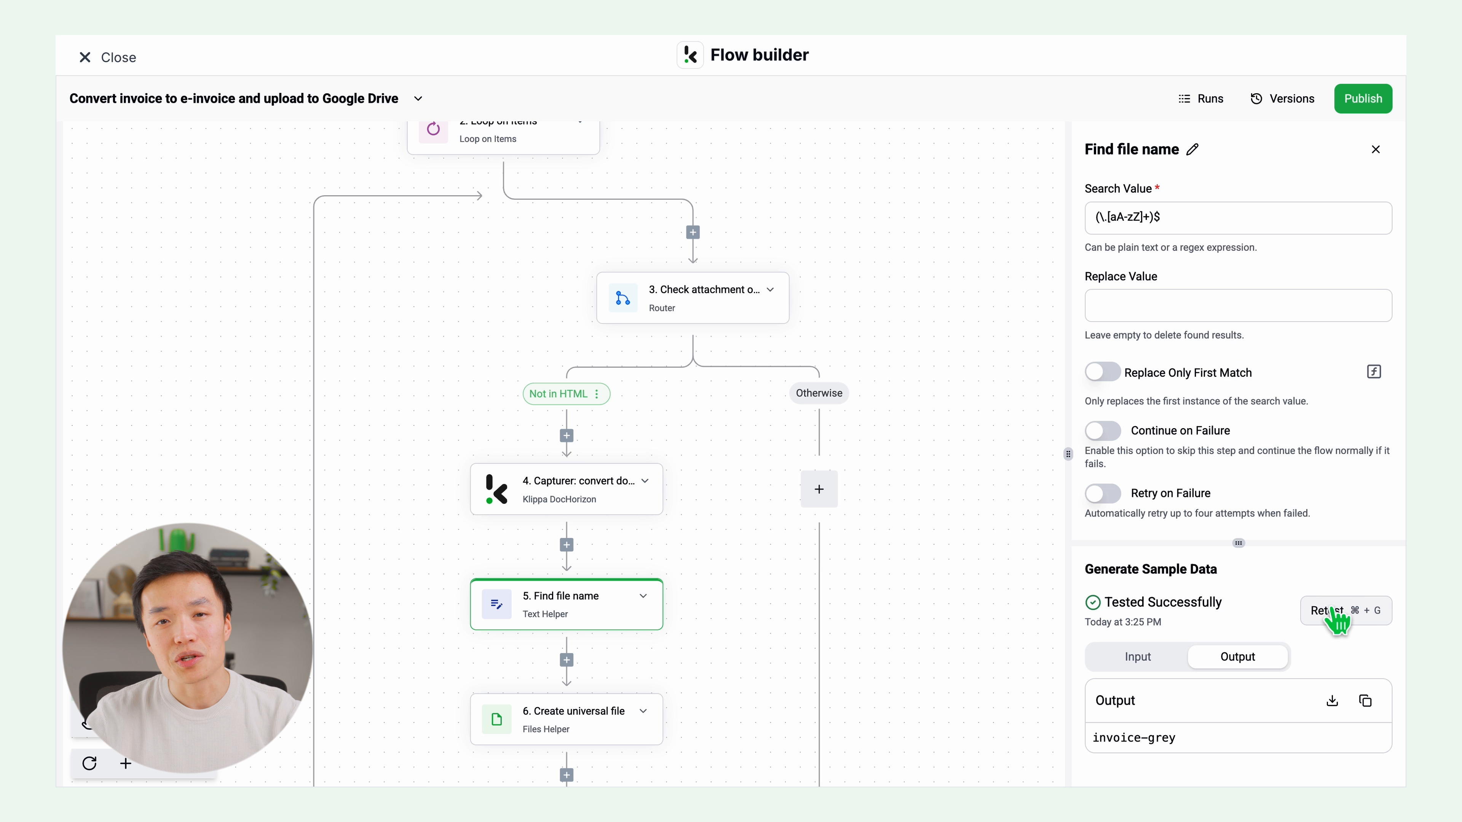
Step: Retest the Create universal file step to generate its sample data
left_click(615, 727)
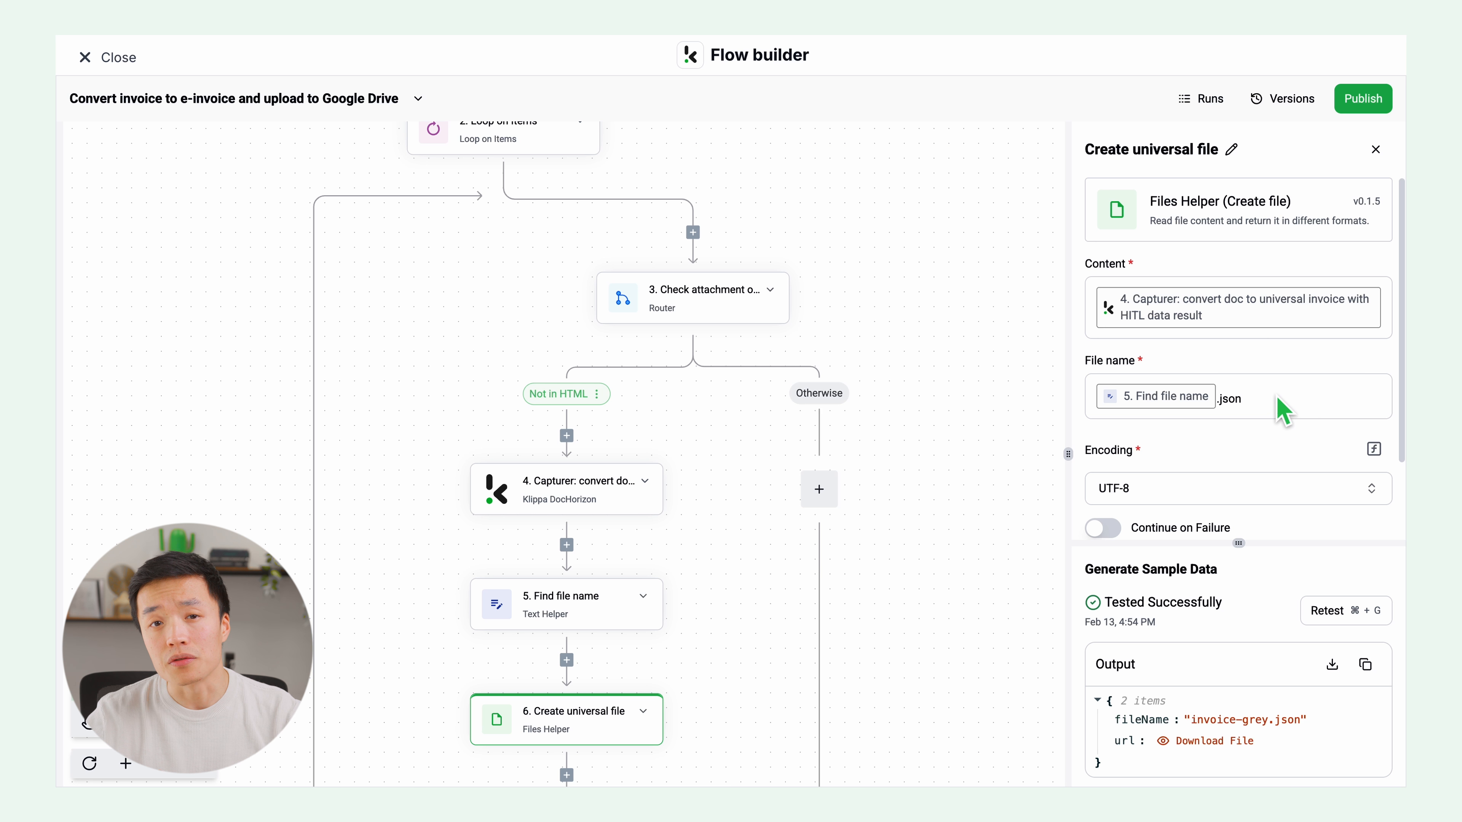
scroll(1281, 411, "down", 2)
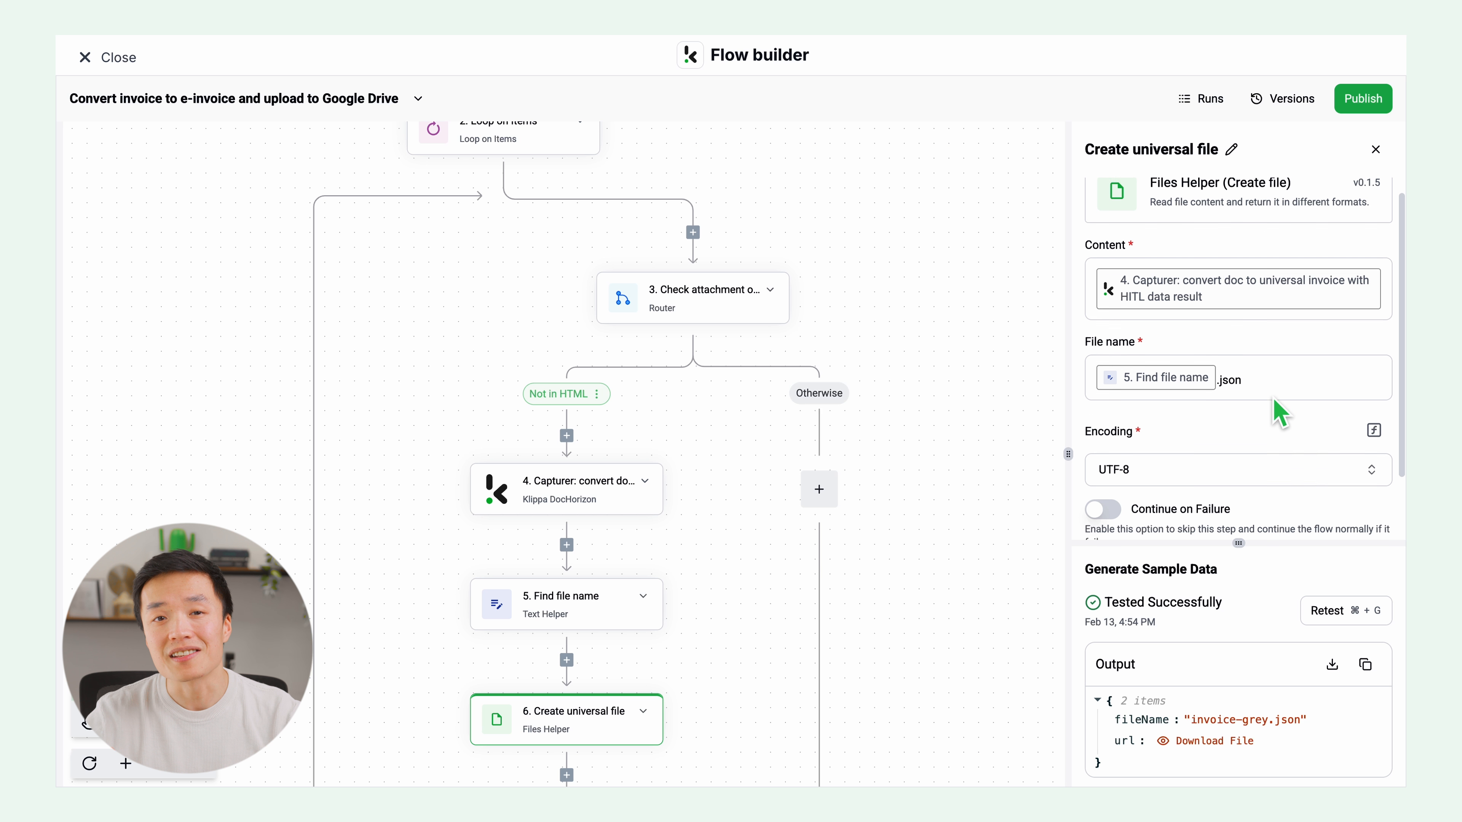
left_click(1326, 610)
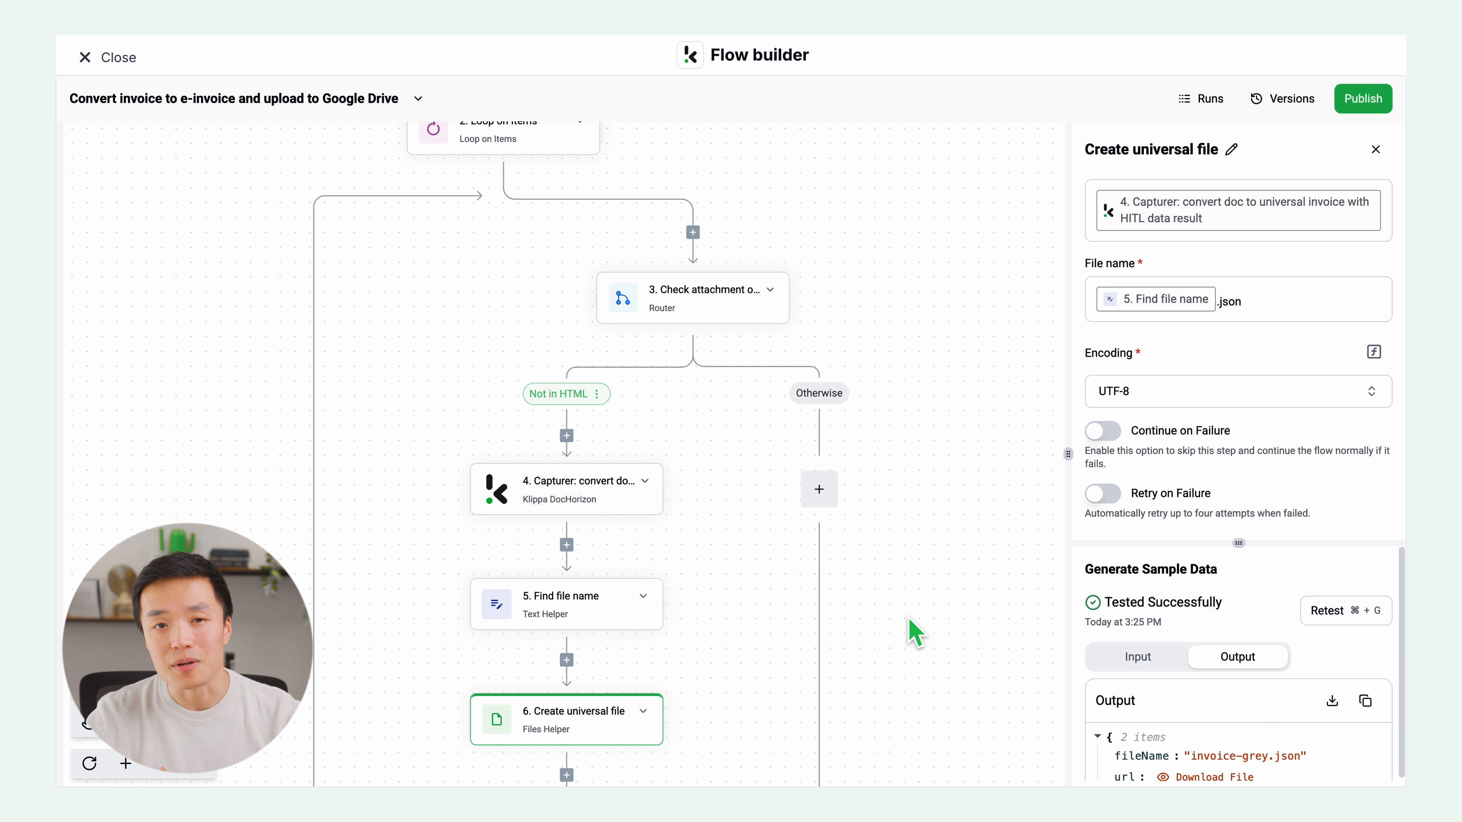
Step: Set the E-Invoicing step's E-Invoice Type to E_INVOICE_TYPE_OPENPEPPOL_UBL_INVOICE_V30 and retest the step
scroll(907, 630, "down", 5)
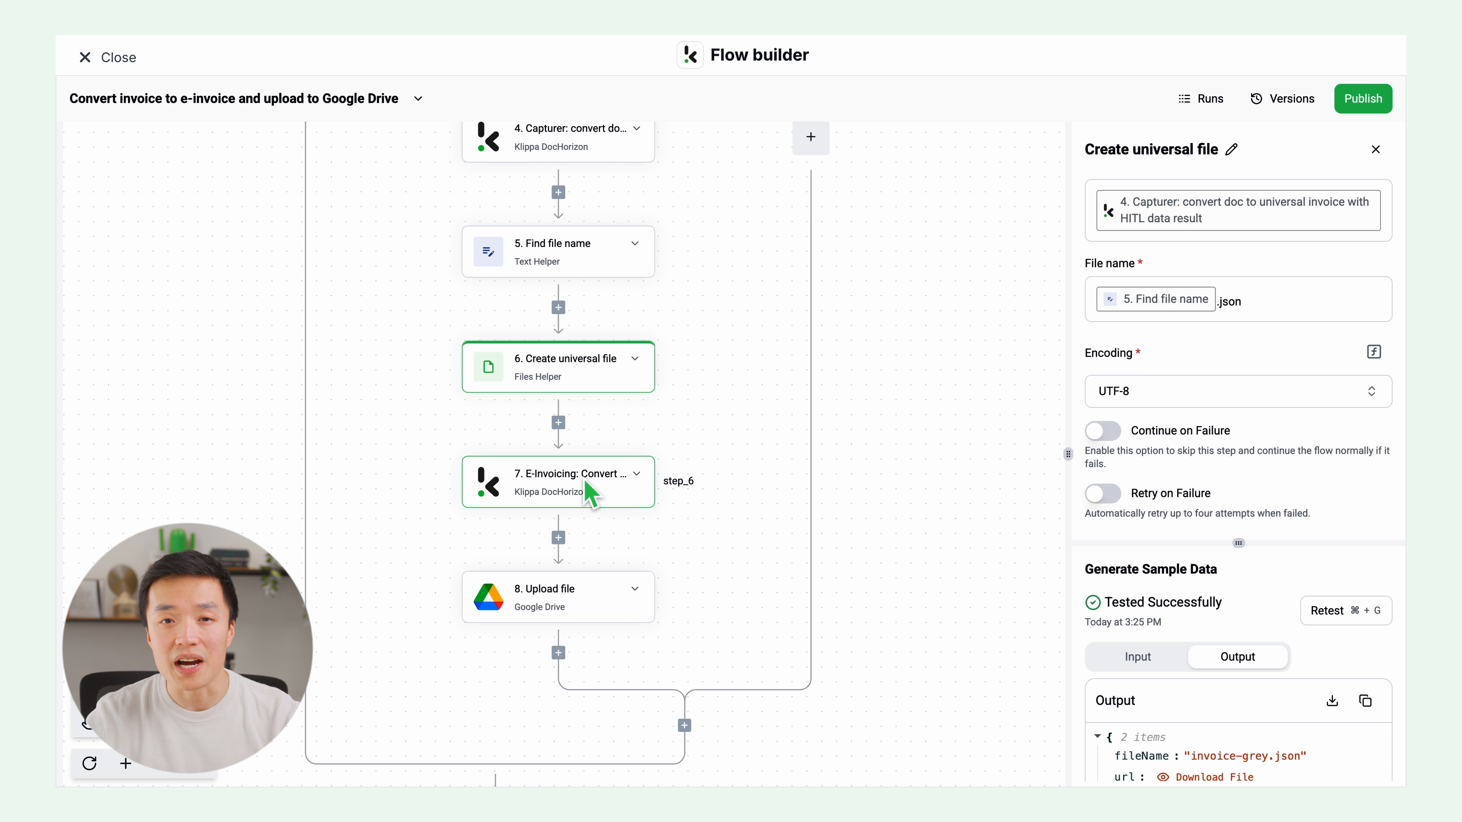
left_click(585, 485)
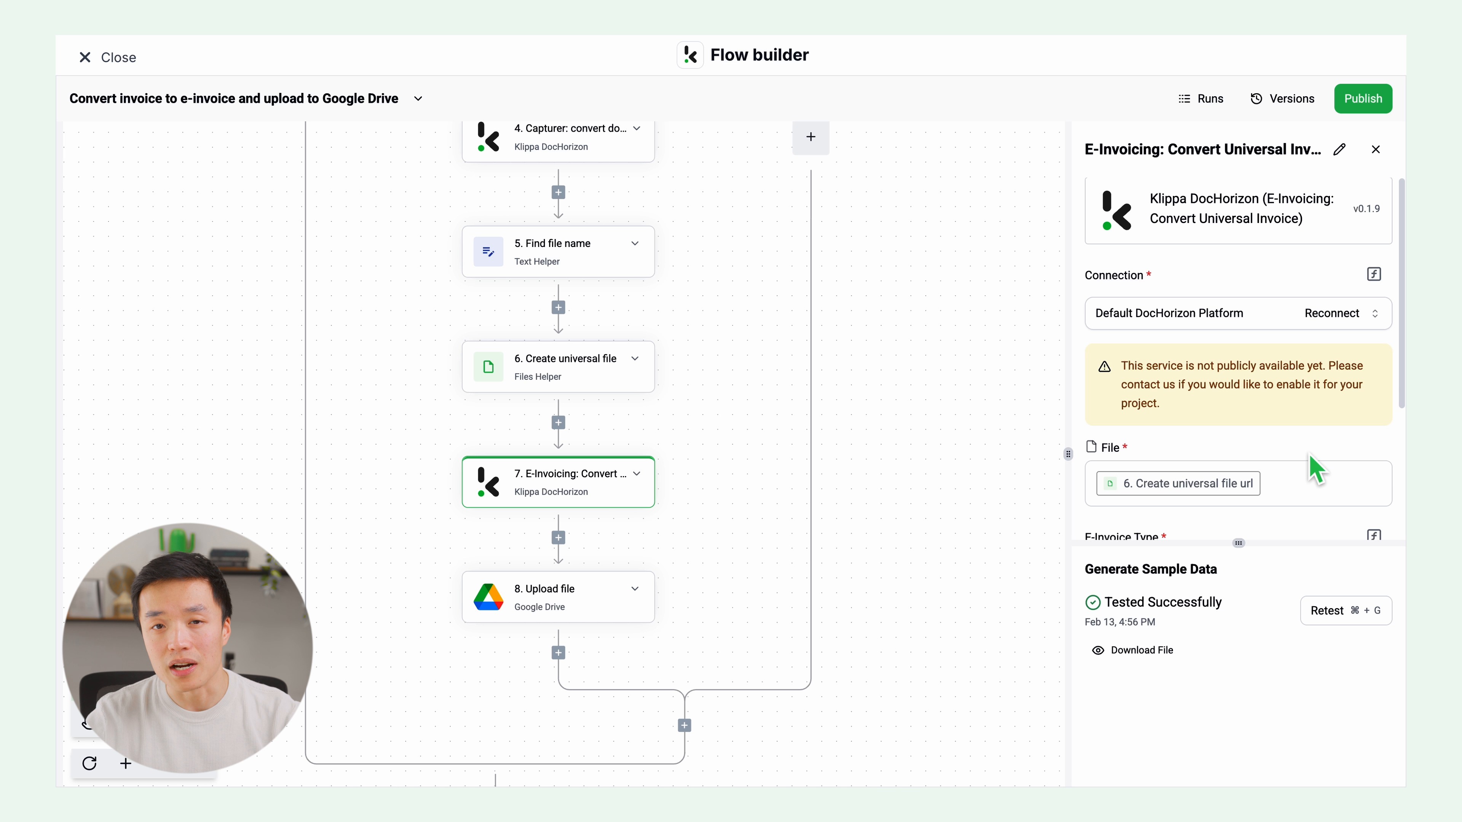
scroll(1315, 467, "down", 3)
left_click(1305, 385)
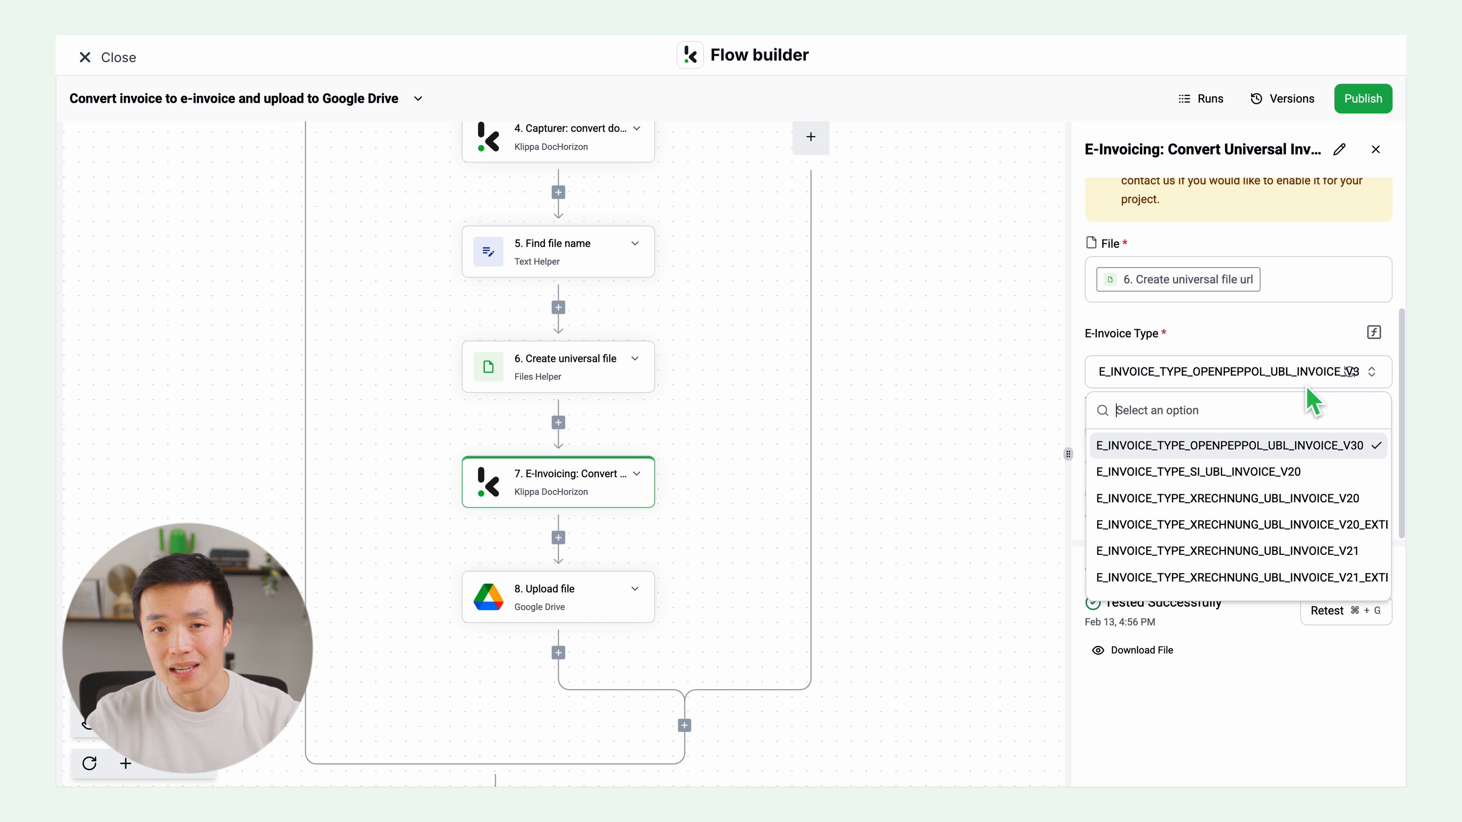
left_click(1319, 454)
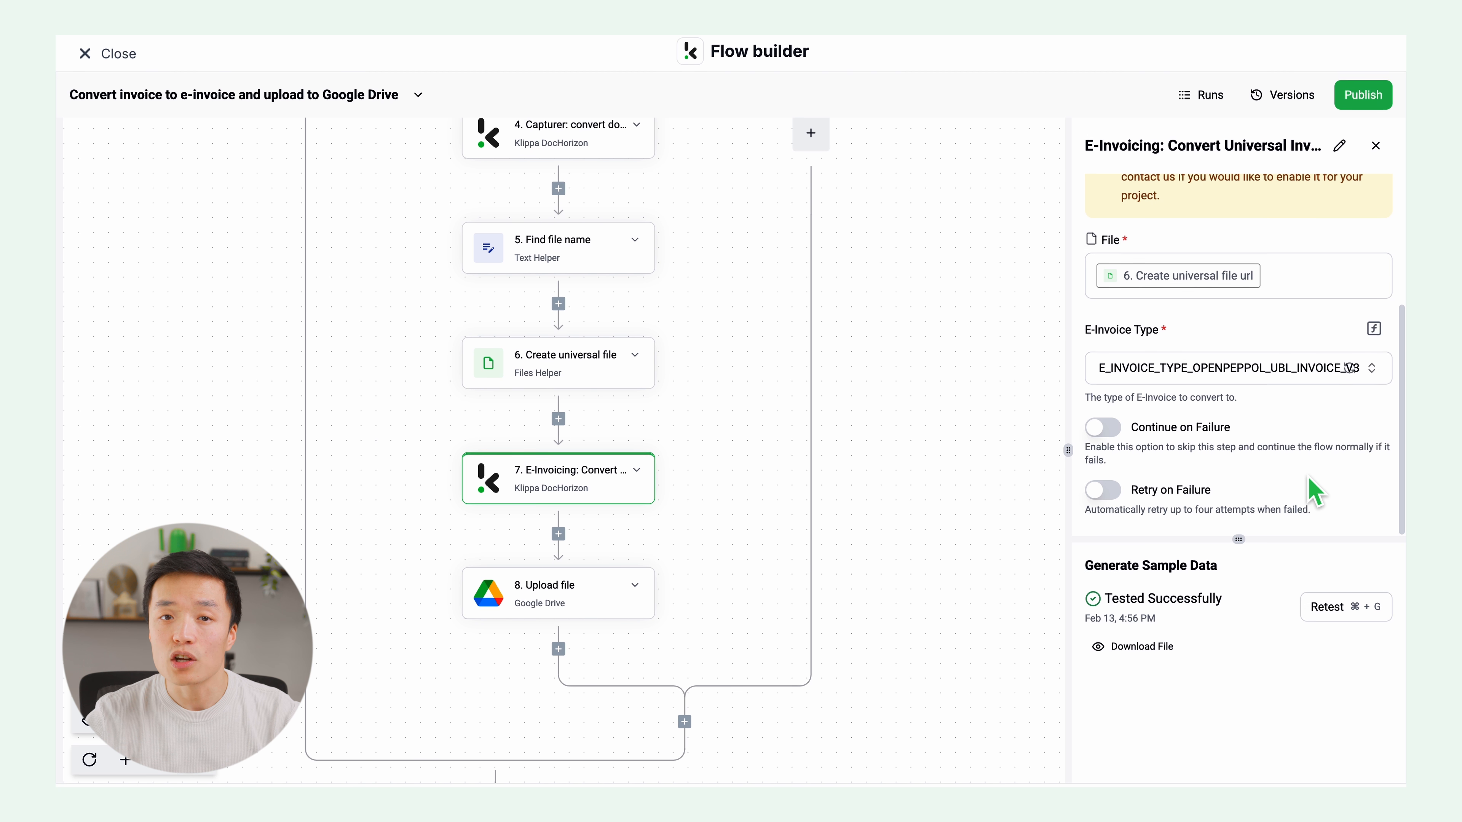
left_click(1343, 612)
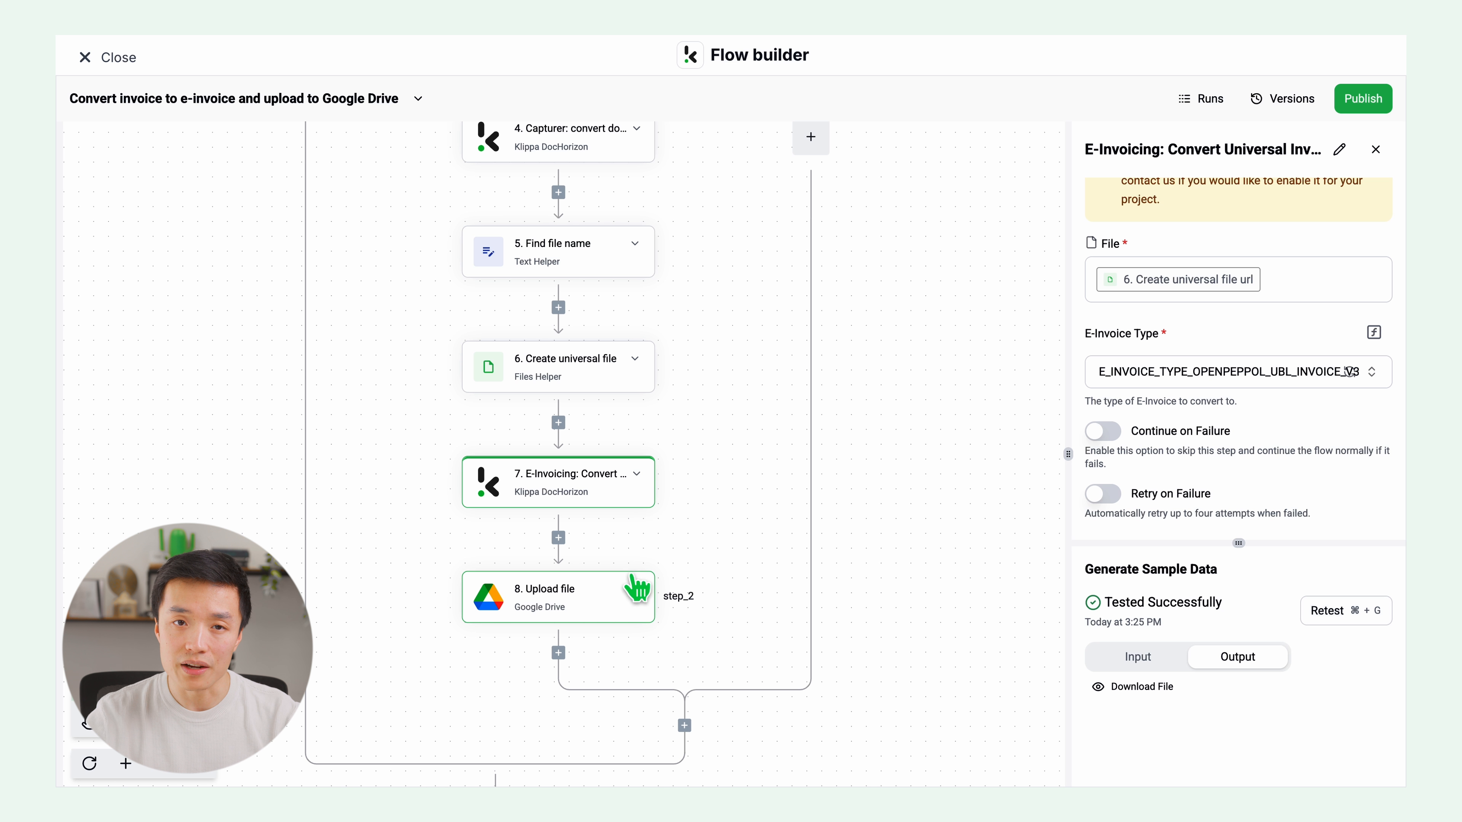
Step: Review the Upload file step's settings and retest it to generate its sample data
left_click(591, 612)
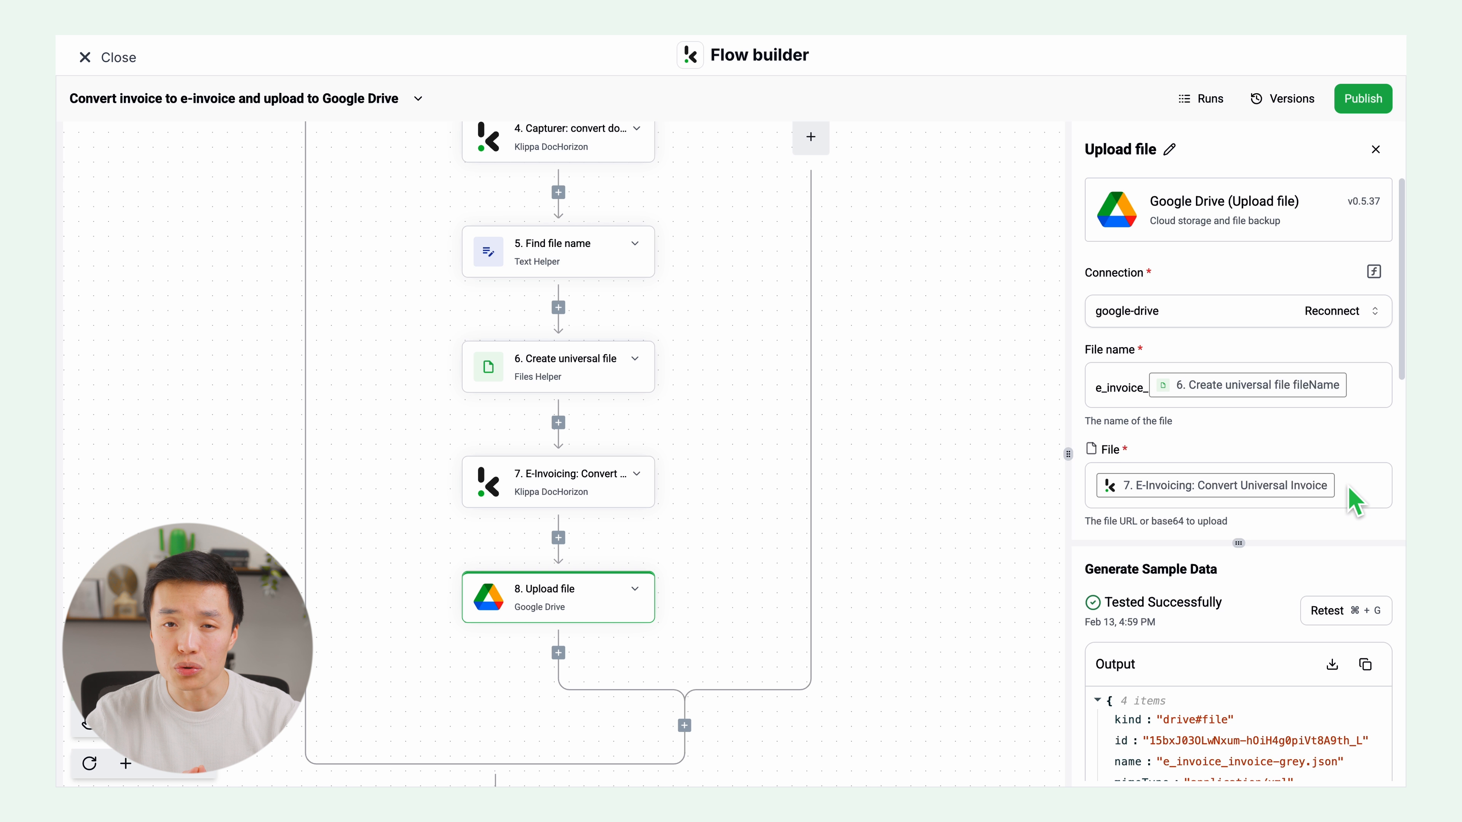
scroll(1349, 488, "down", 2)
scroll(1354, 500, "down", 4)
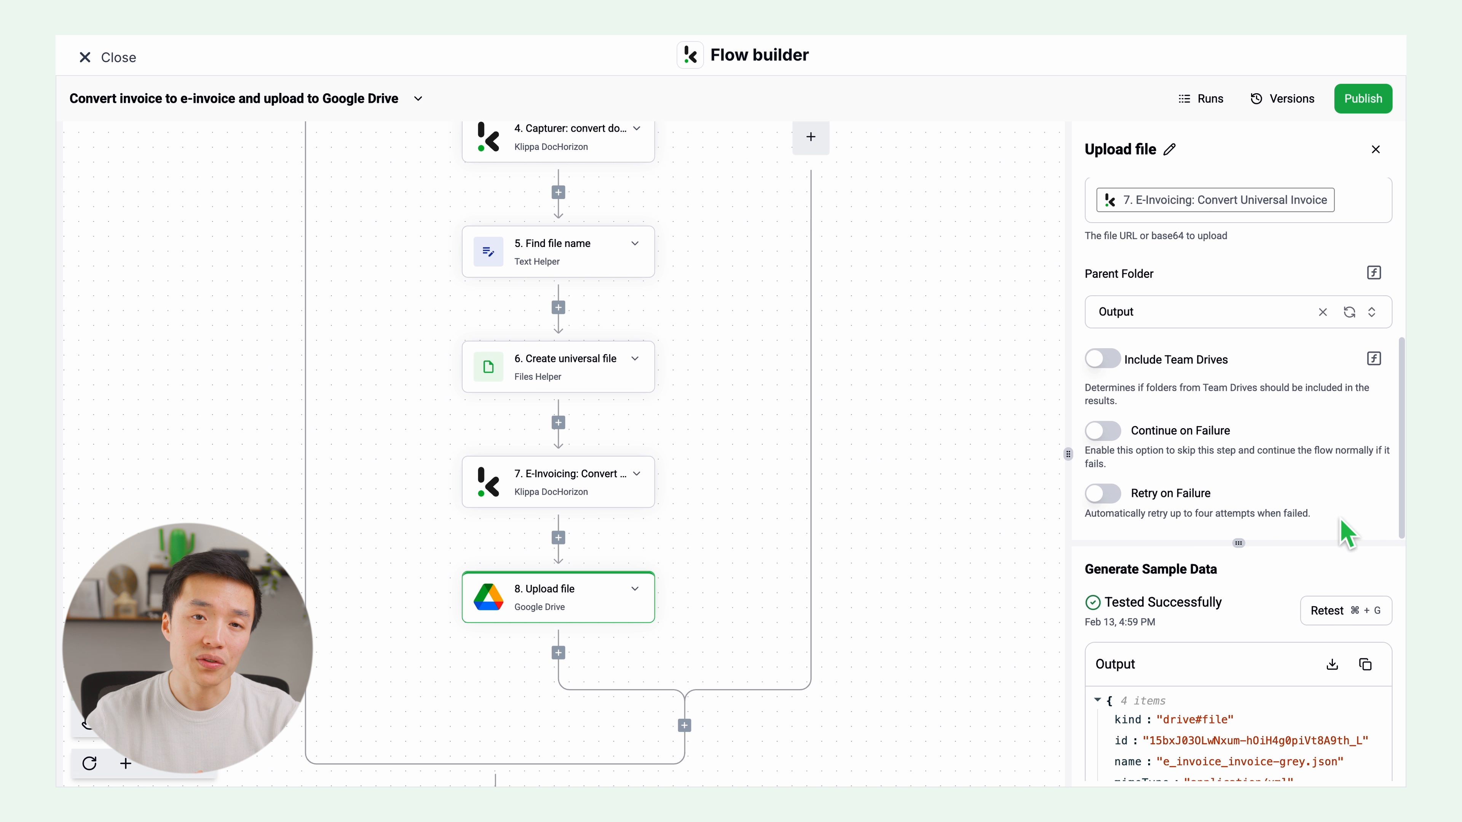
left_click(1330, 615)
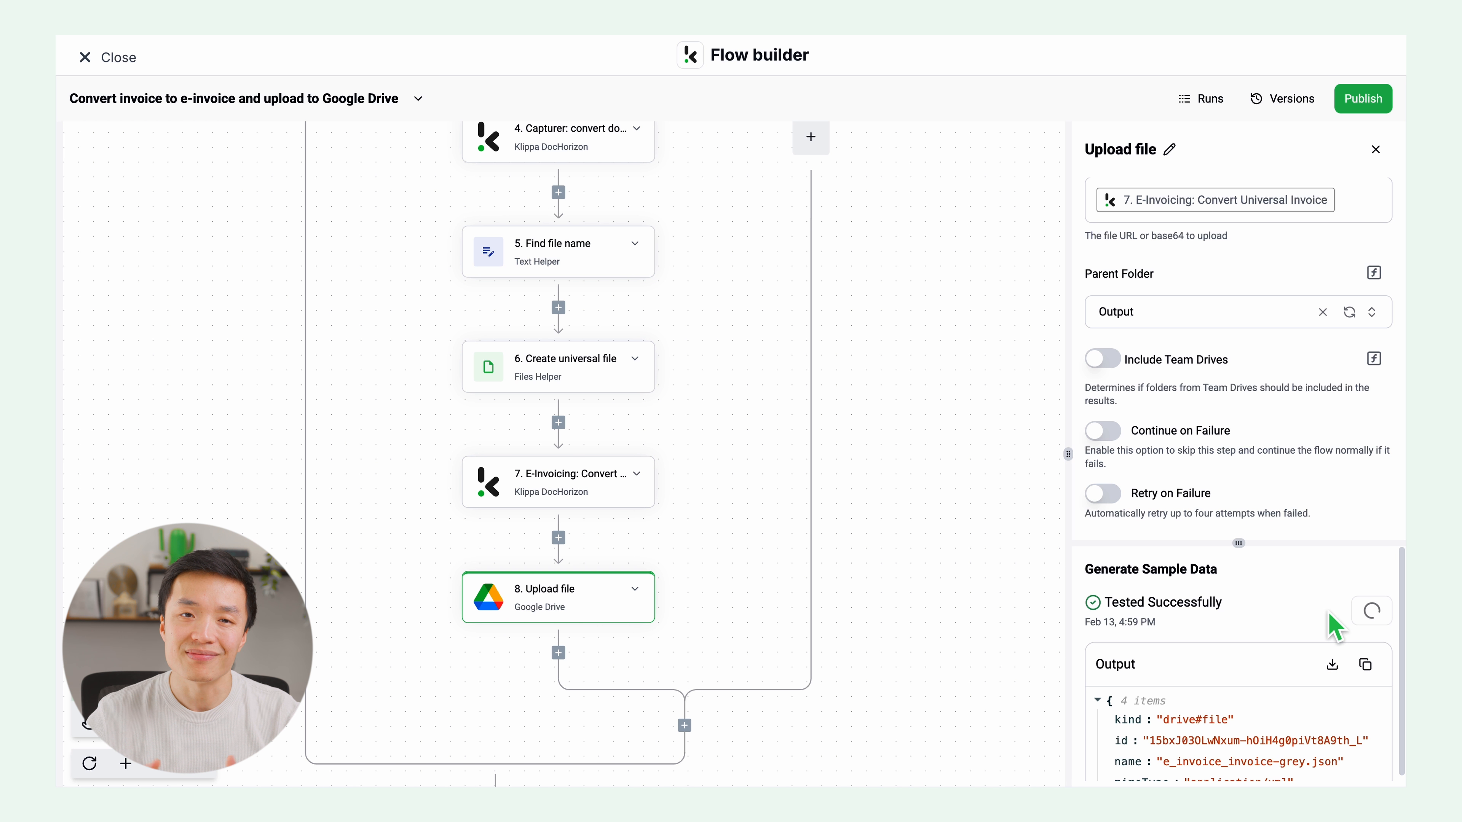